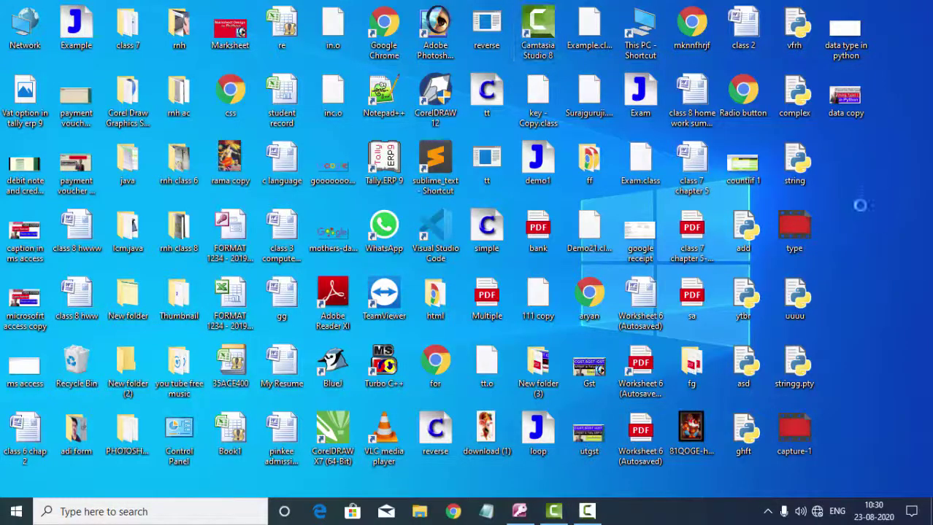
Refresh the desktop, return to the Access database, and create a new blank form, Form1.
{"action": "right_click", "coordinate": [858, 231]}
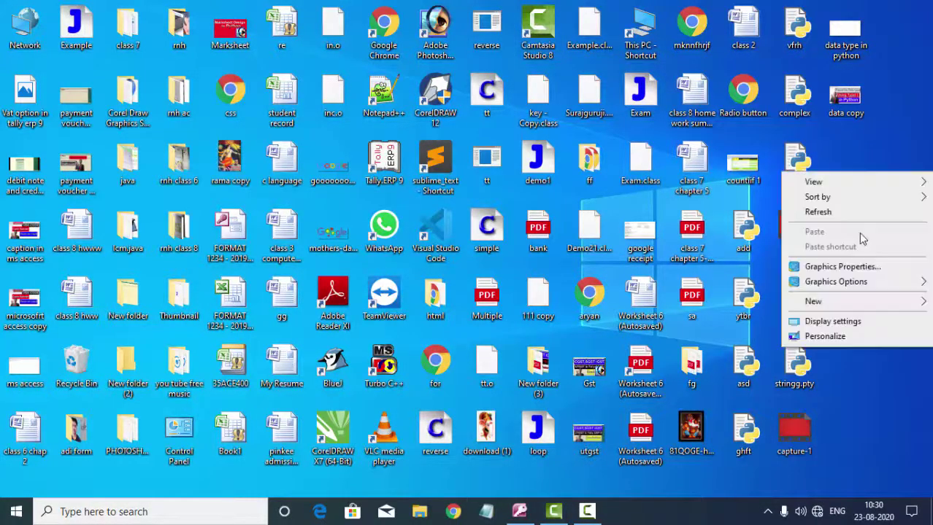
{"action": "left_click", "coordinate": [858, 213]}
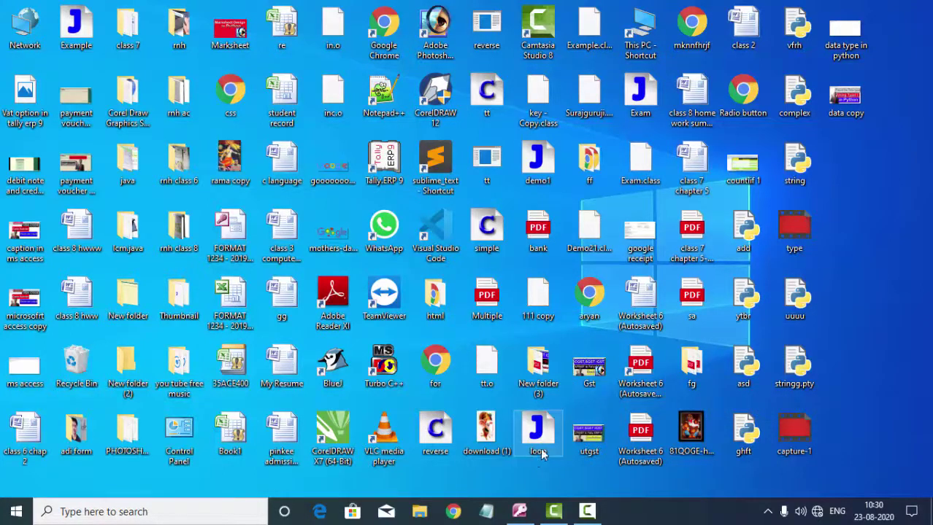
{"action": "left_click", "coordinate": [519, 511]}
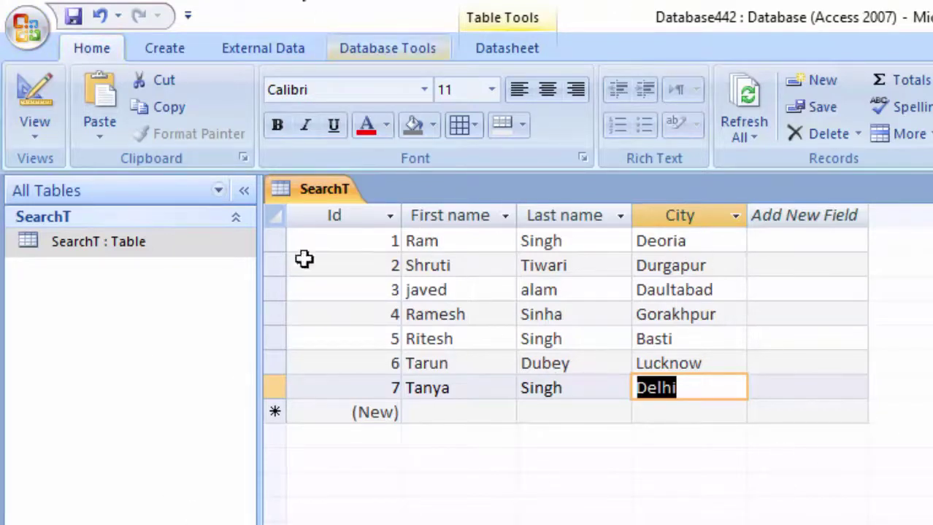
{"action": "left_click", "coordinate": [174, 57]}
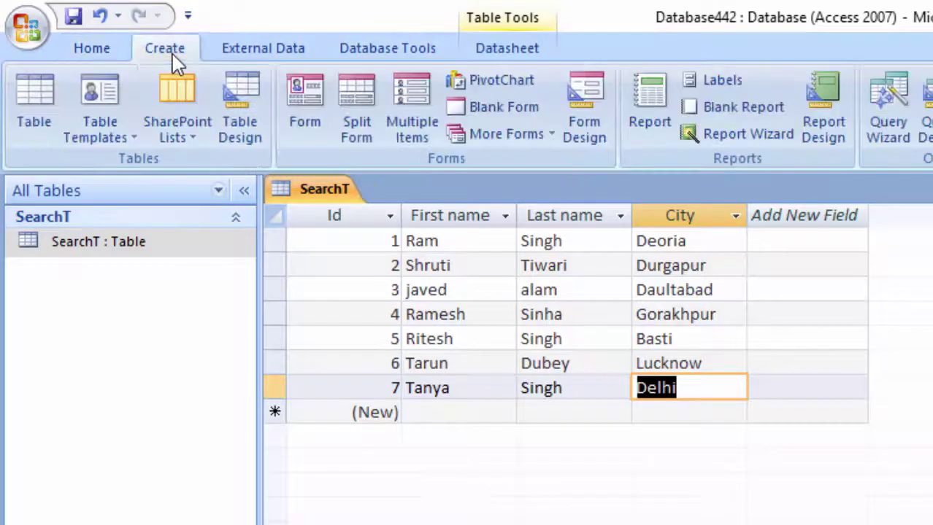
{"action": "left_click", "coordinate": [500, 111]}
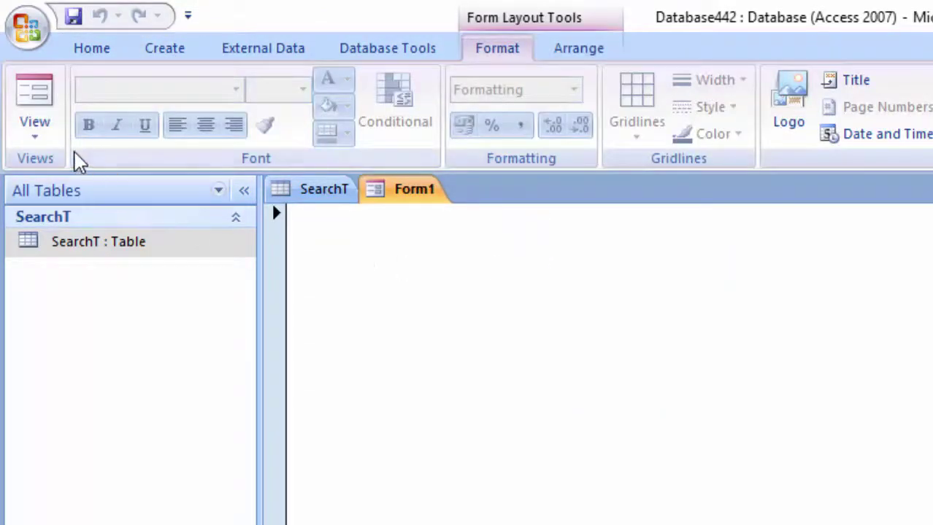
Switch Form1 to design view and draw an unbound text box near the top.
{"action": "left_click", "coordinate": [33, 141]}
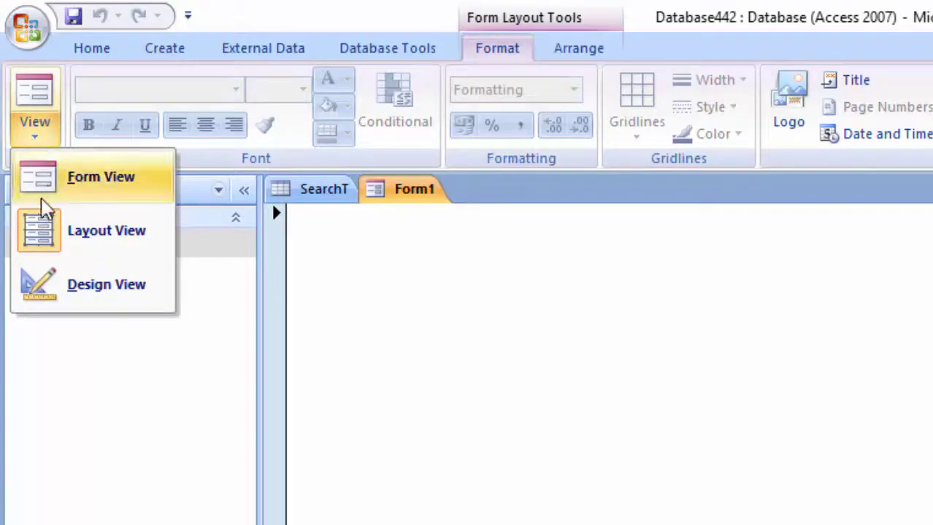
{"action": "left_click", "coordinate": [75, 287]}
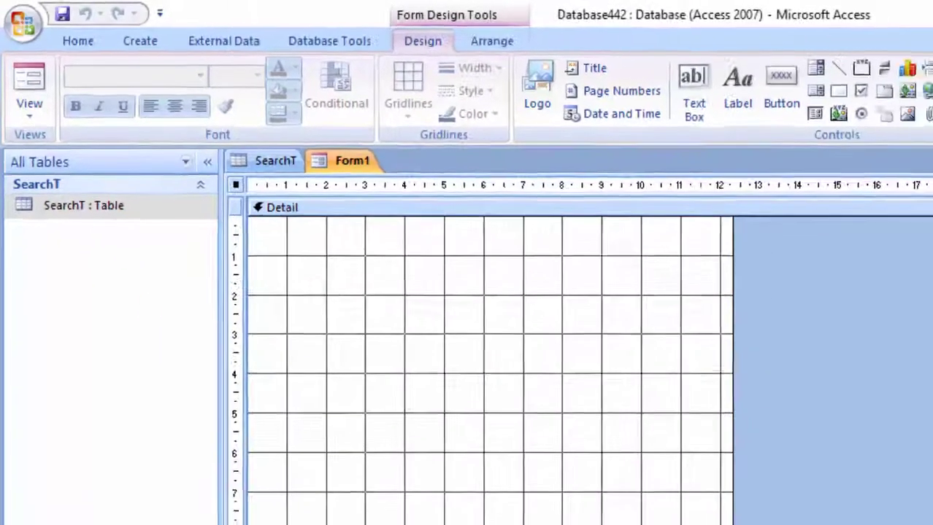
{"action": "left_click", "coordinate": [837, 65]}
{"action": "left_click", "coordinate": [831, 156]}
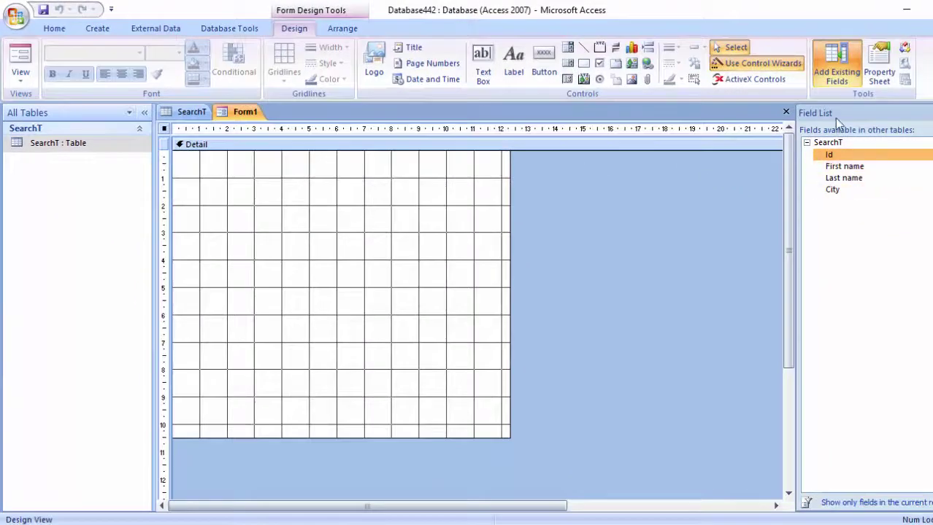
{"action": "left_click", "coordinate": [483, 64]}
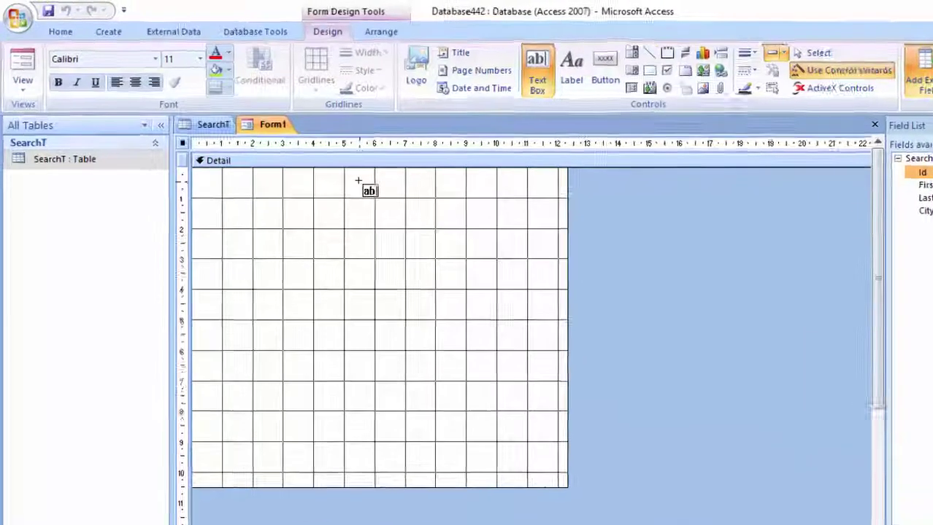
{"action": "left_click_drag", "start_coordinate": [357, 181], "coordinate": [489, 212]}
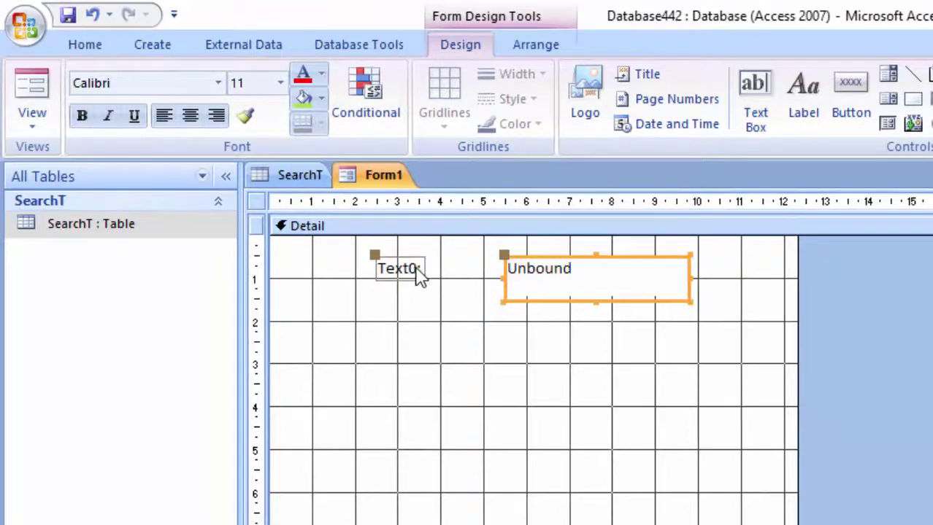
Change the text box's label from Text0: to Search: and select the text box.
{"action": "left_click", "coordinate": [418, 273]}
{"action": "left_click", "coordinate": [417, 268]}
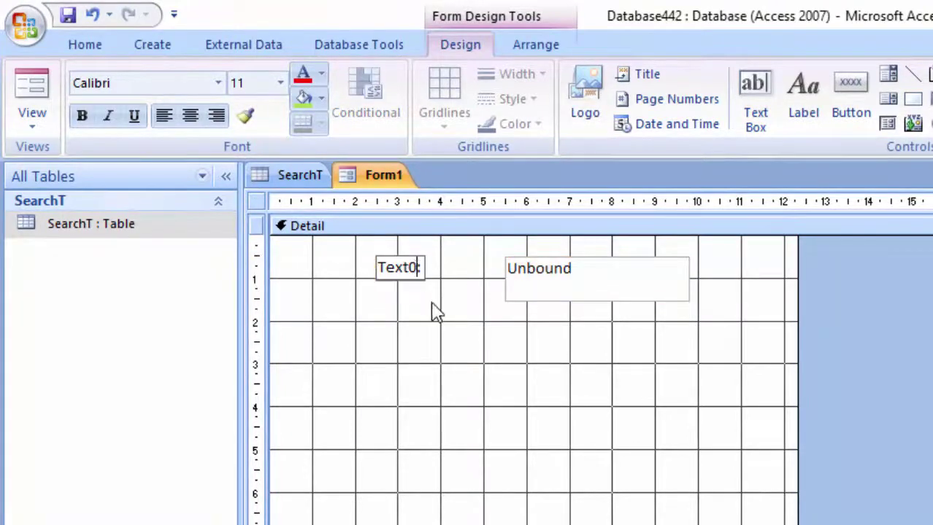
{"action": "key", "text": "BackSpace"}
{"action": "key", "text": "BackSpace"}
{"action": "key", "text": "BackSpace"}
{"action": "type", "text": "ch:"}
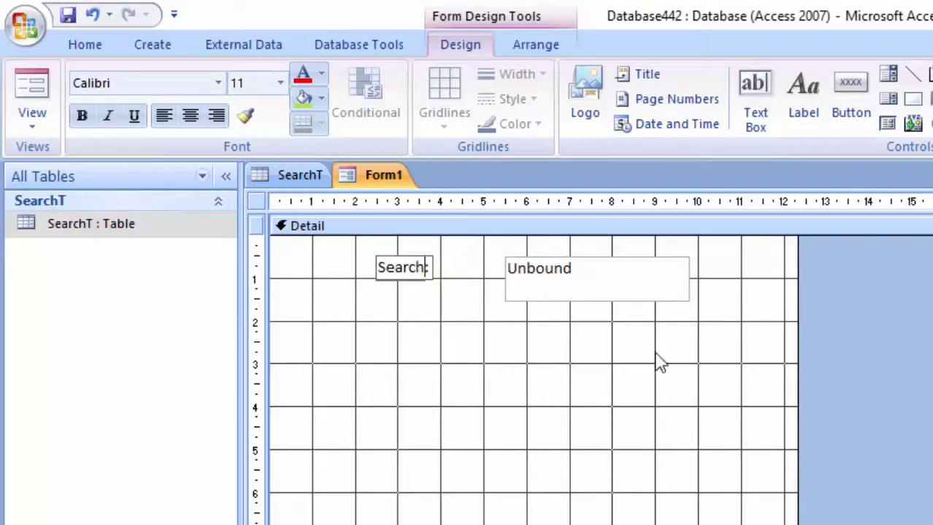
{"action": "left_click", "coordinate": [657, 363]}
{"action": "left_click", "coordinate": [639, 302]}
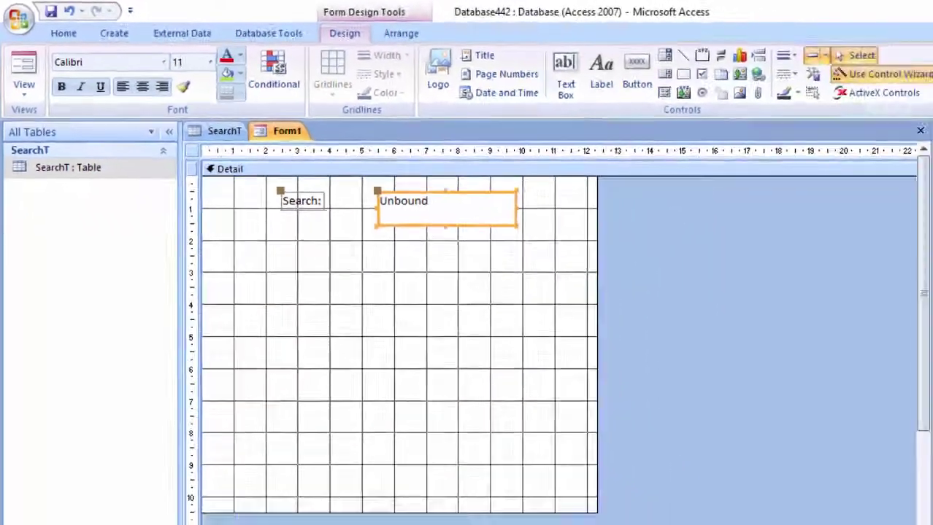
Rename the text box from Text0 to SearchBox in its Other properties and begin saving the form.
{"action": "key", "text": "F4"}
{"action": "left_click", "coordinate": [748, 267]}
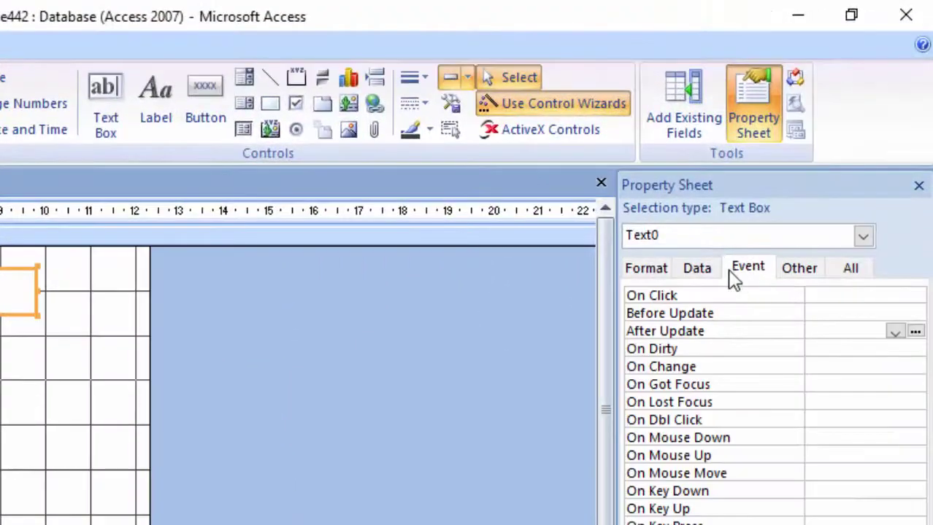
{"action": "left_click", "coordinate": [799, 268]}
{"action": "left_click_drag", "start_coordinate": [850, 295], "coordinate": [775, 296]}
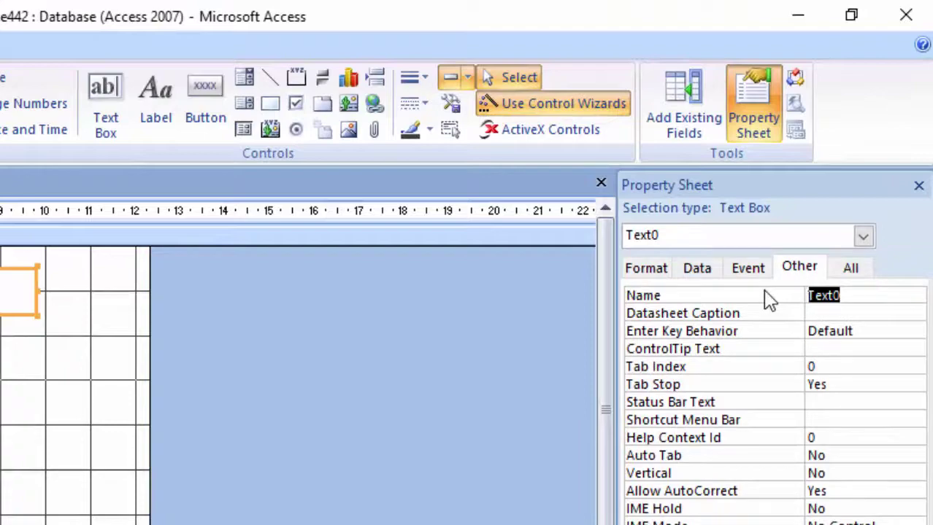
{"action": "key", "text": "BackSpace"}
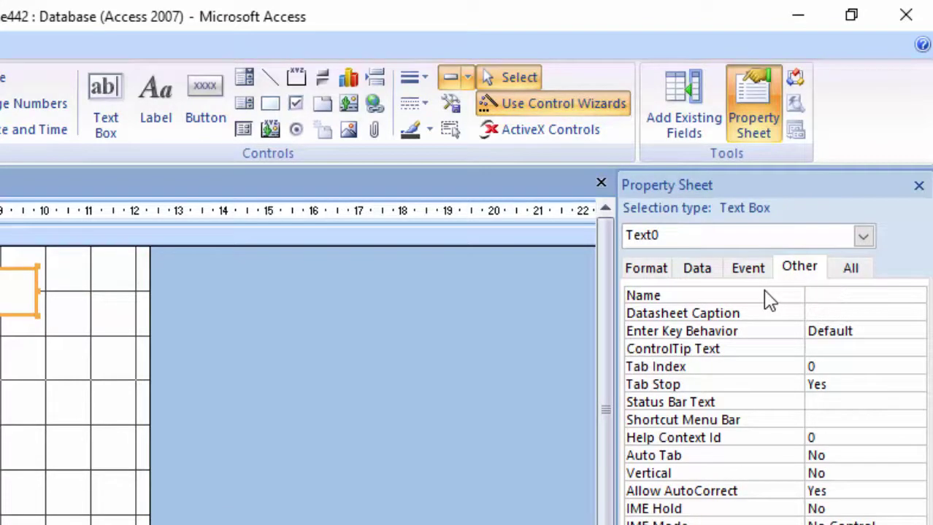
{"action": "type", "text": "Sea"}
{"action": "type", "text": "rc"}
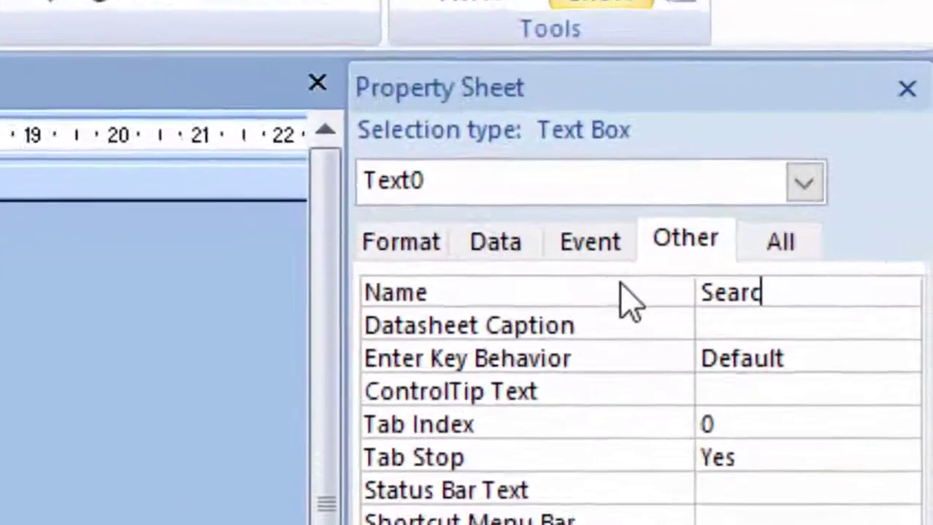
{"action": "type", "text": "hBo"}
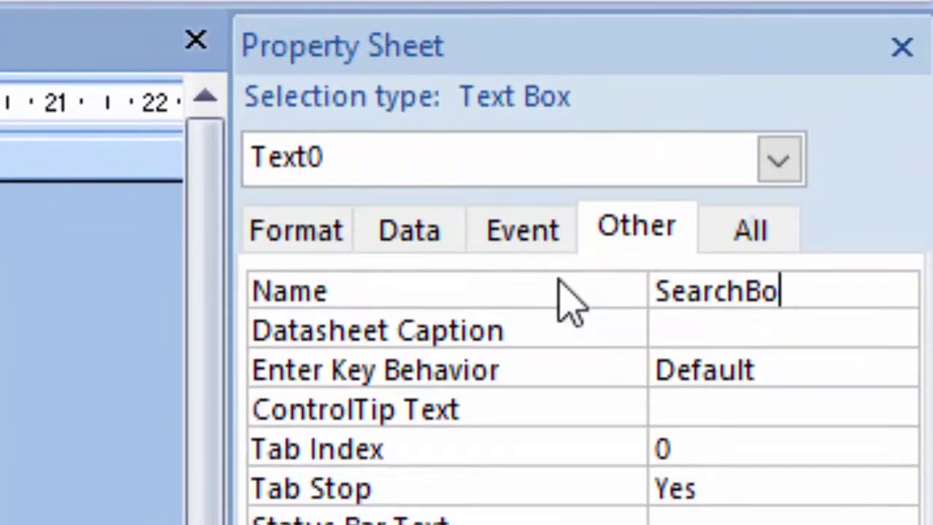
{"action": "type", "text": "x"}
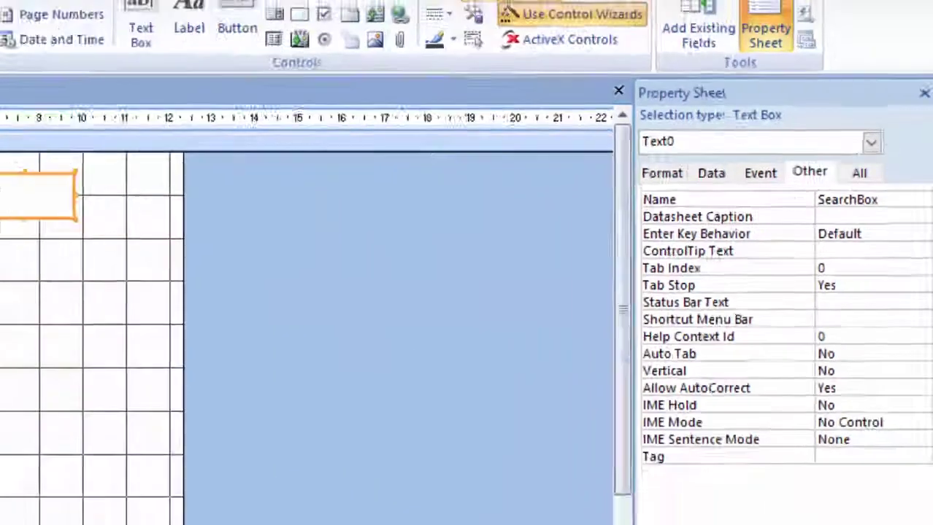
{"action": "key", "text": "ctrl+s"}
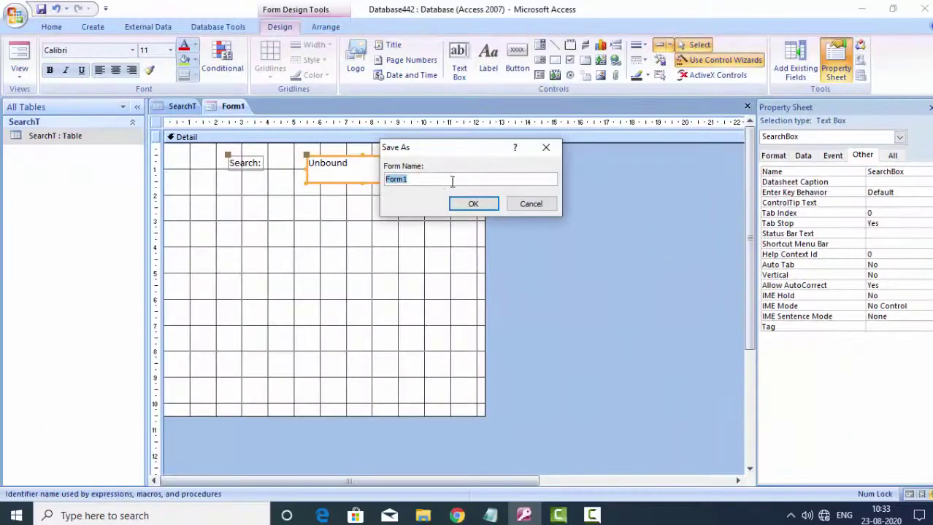
Widen the Search: label to the left and show the SearchBox text box's properties.
{"action": "left_click", "coordinate": [546, 148]}
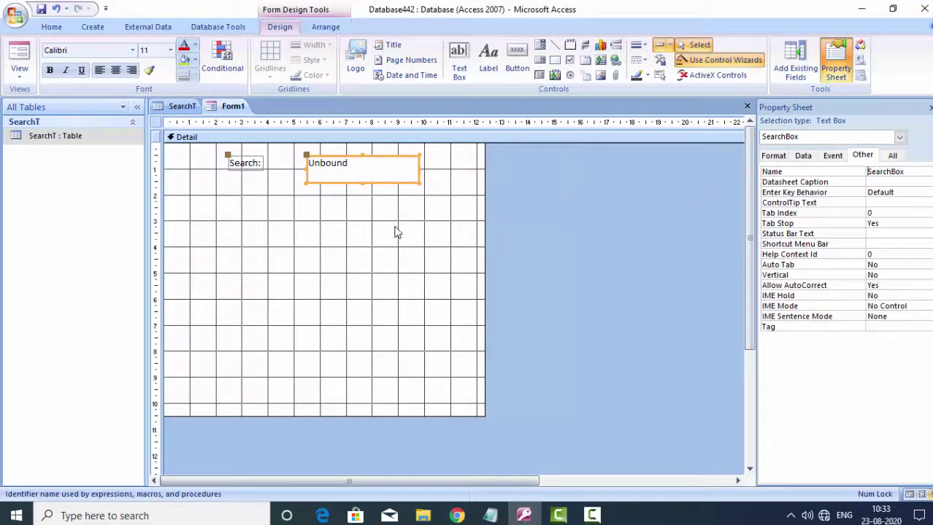
{"action": "left_click", "coordinate": [237, 165]}
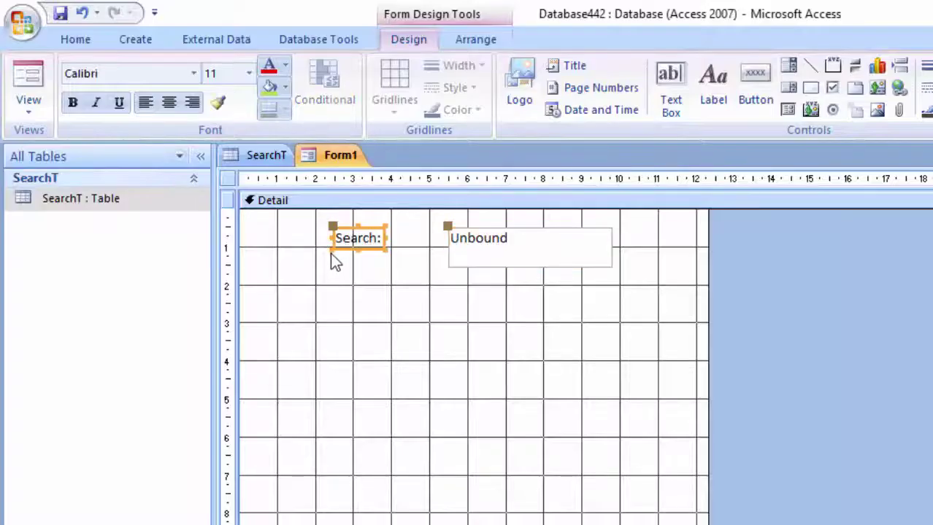
{"action": "left_click_drag", "start_coordinate": [332, 250], "coordinate": [319, 253]}
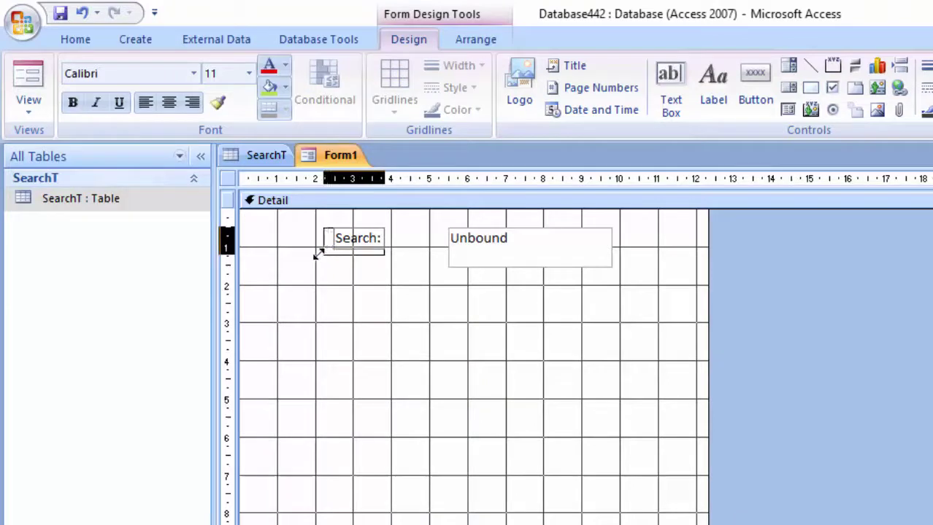
{"action": "left_click", "coordinate": [467, 261]}
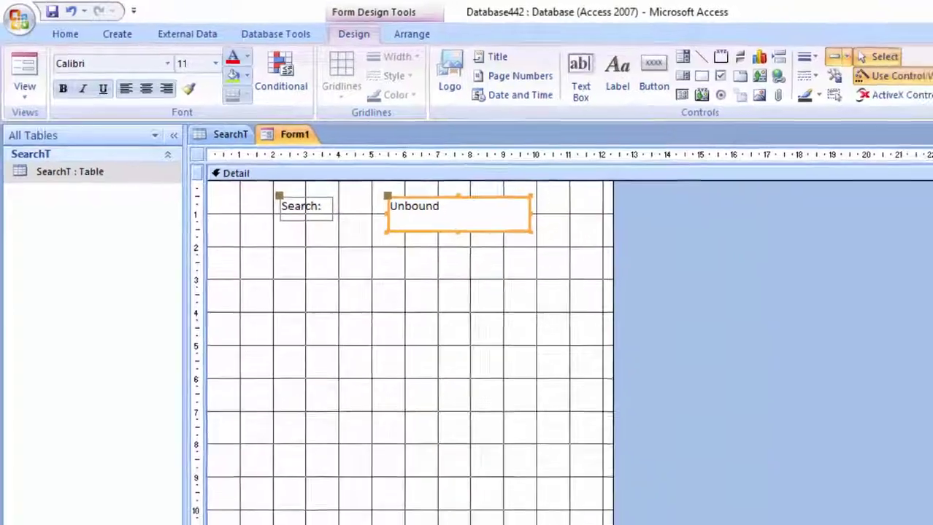
{"action": "key", "text": "F4"}
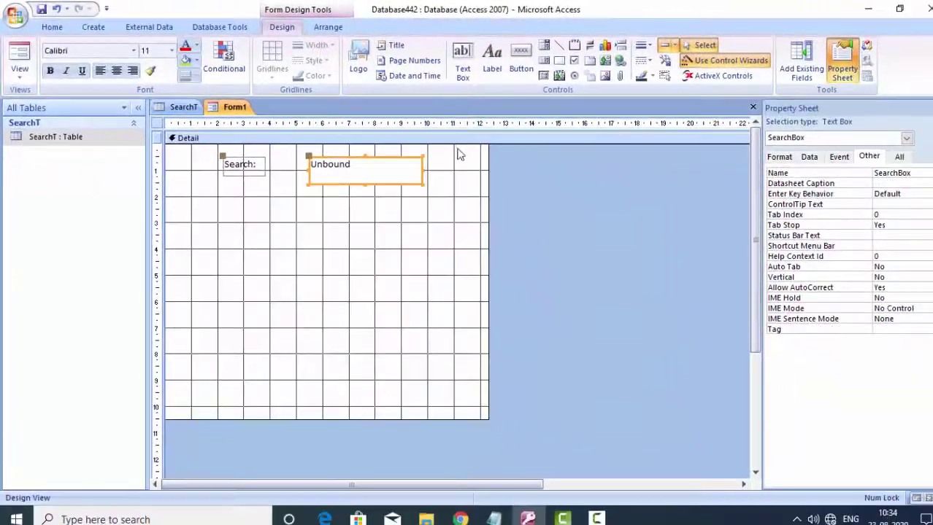
Save the form as SearchF.
{"action": "left_click", "coordinate": [42, 10]}
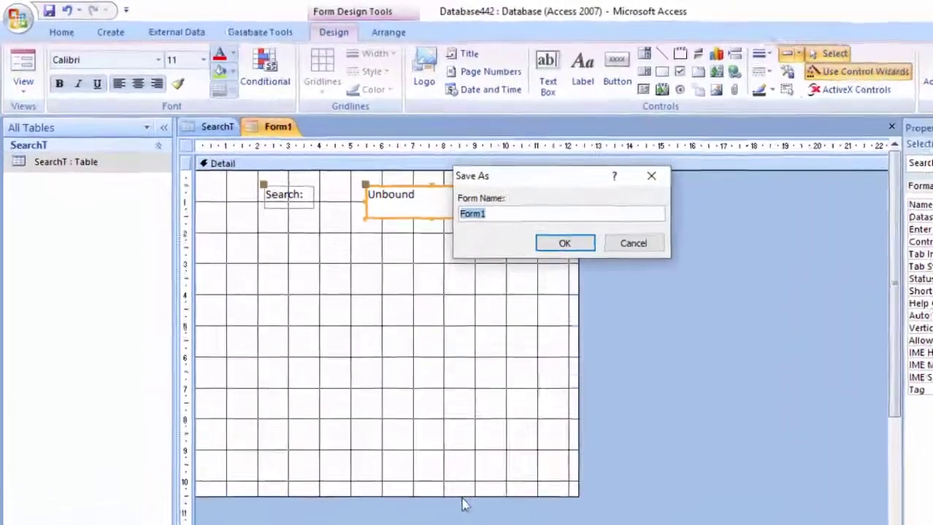
{"action": "key", "text": "BackSpace"}
{"action": "type", "text": "Sea"}
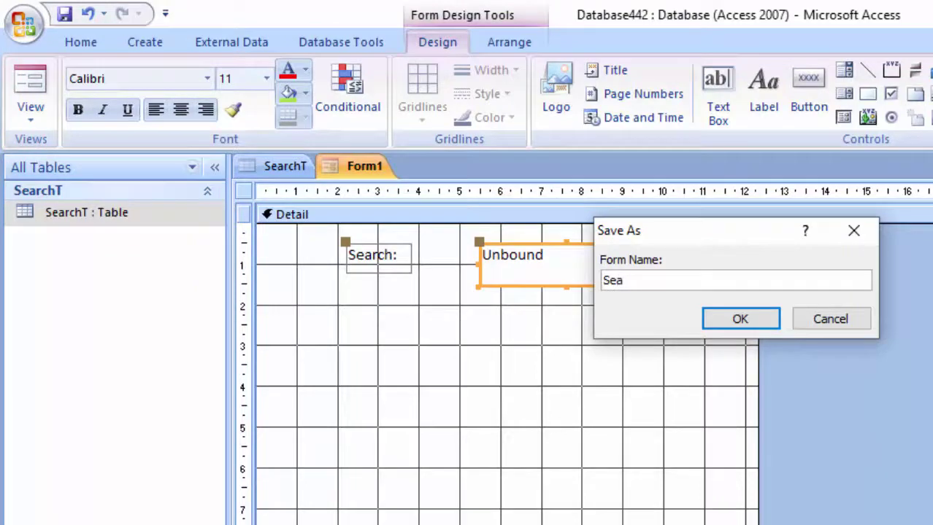
{"action": "type", "text": "rc"}
{"action": "type", "text": "hF"}
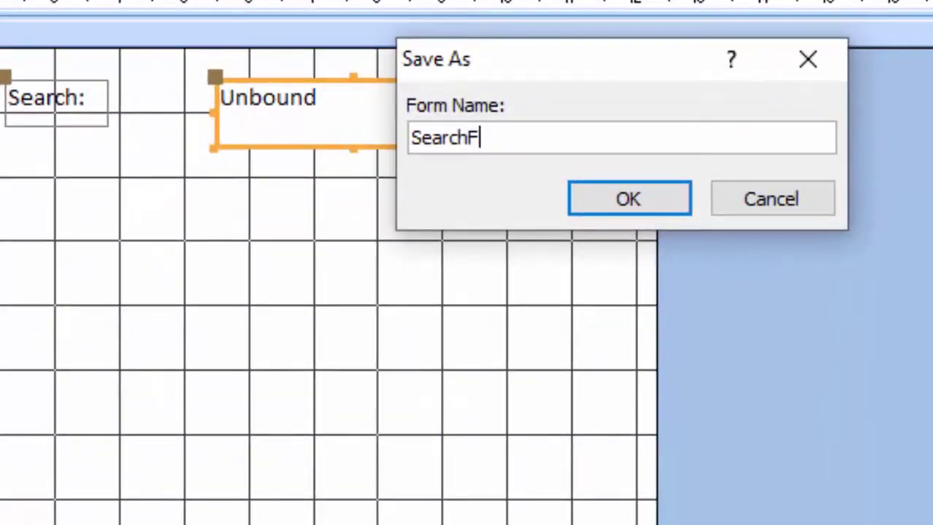
{"action": "key", "text": "Return"}
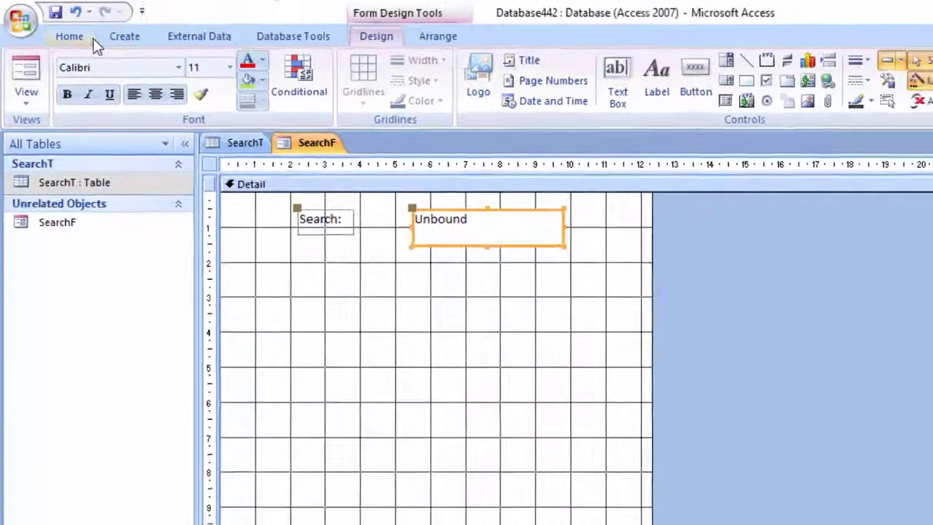
Create a query on SearchT with its Id, First name, Last name and City fields in the grid.
{"action": "left_click", "coordinate": [144, 42]}
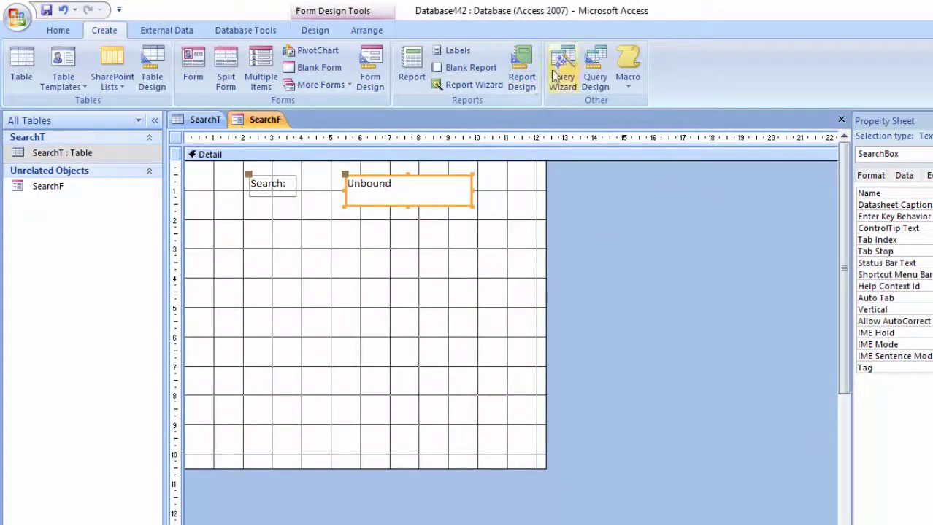
{"action": "left_click", "coordinate": [595, 66]}
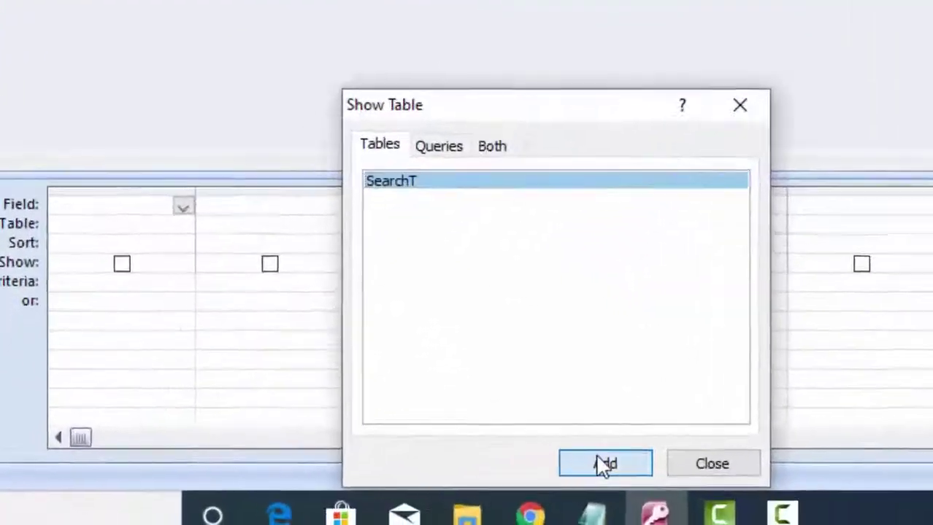
{"action": "left_click", "coordinate": [602, 466]}
{"action": "left_click", "coordinate": [712, 464]}
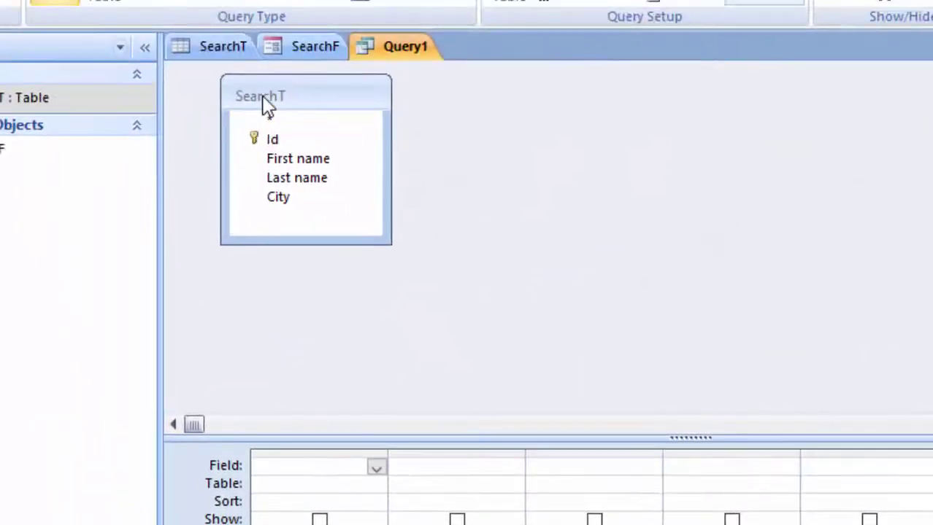
{"action": "double_click", "coordinate": [263, 97]}
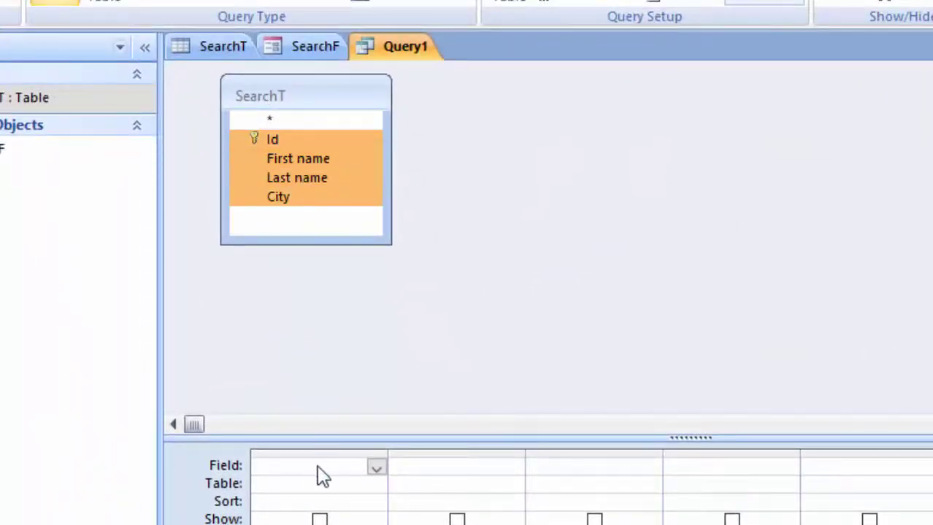
{"action": "left_click_drag", "start_coordinate": [296, 191], "coordinate": [325, 465]}
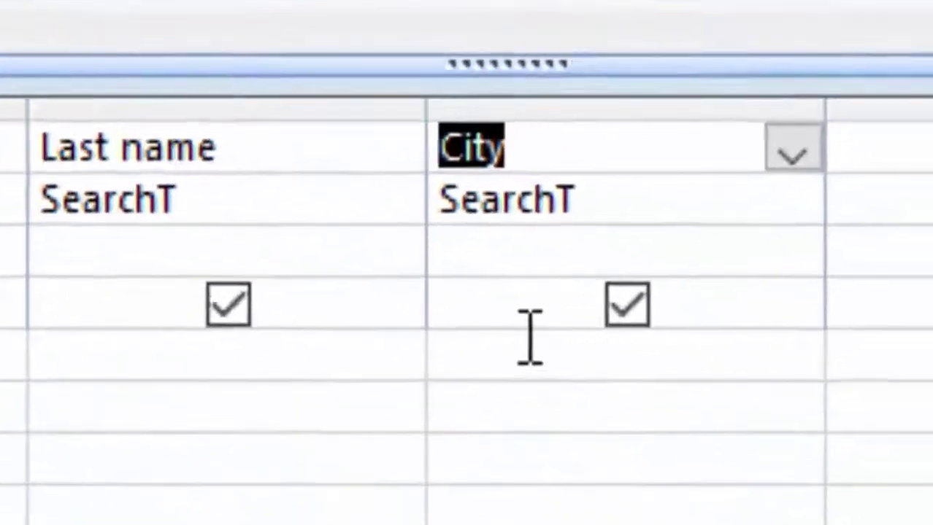
Set the City criterion to Like "*" & [Forms]![SearchF]![SearchBox] & "*" and begin saving the query as SearchQ.
{"action": "left_click", "coordinate": [712, 384]}
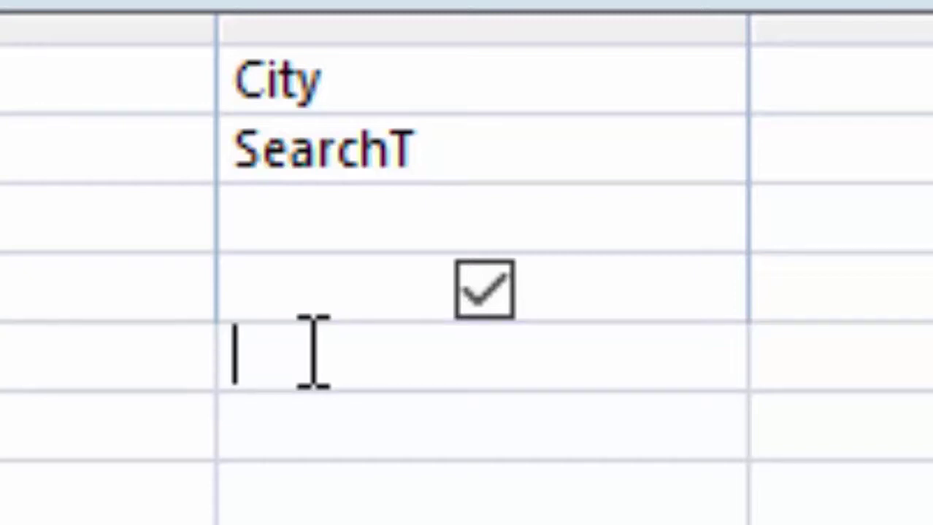
{"action": "type", "text": "Li"}
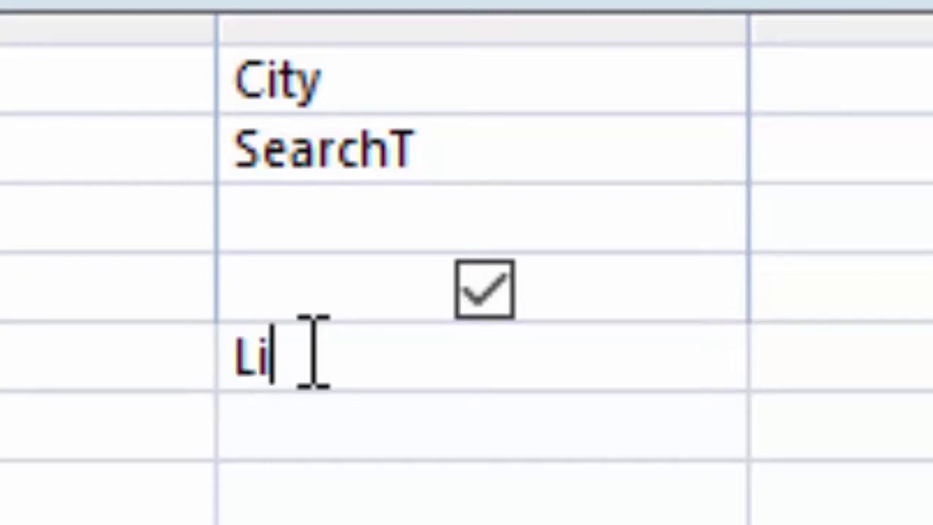
{"action": "type", "text": "ke"}
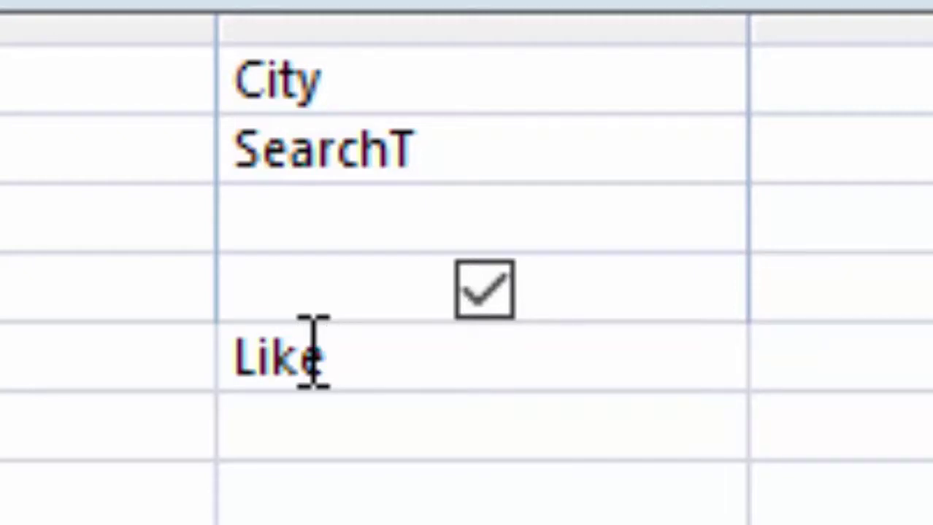
{"action": "type", "text": " \""}
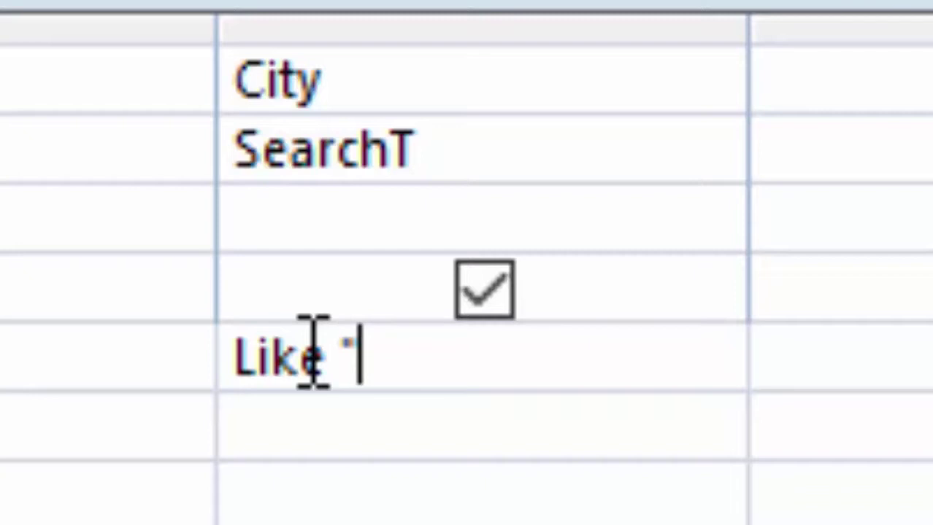
{"action": "type", "text": "*\""}
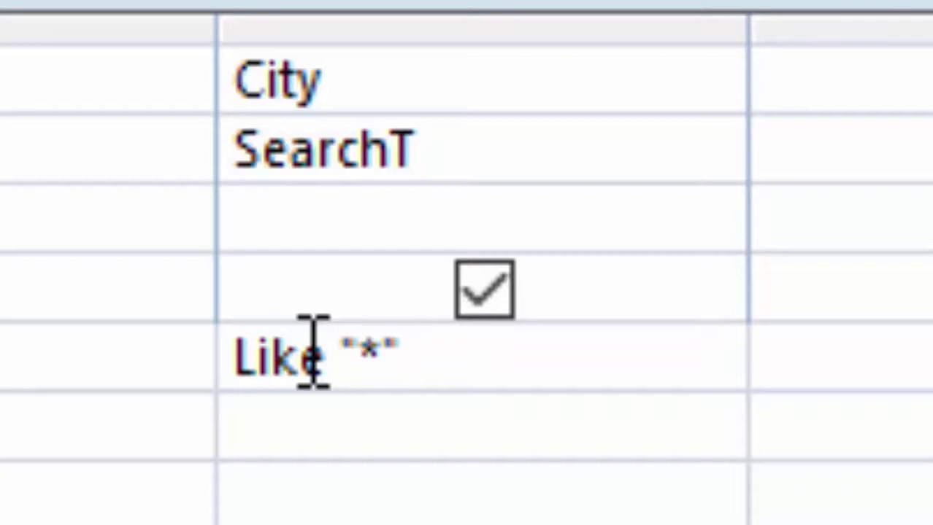
{"action": "type", "text": " &["}
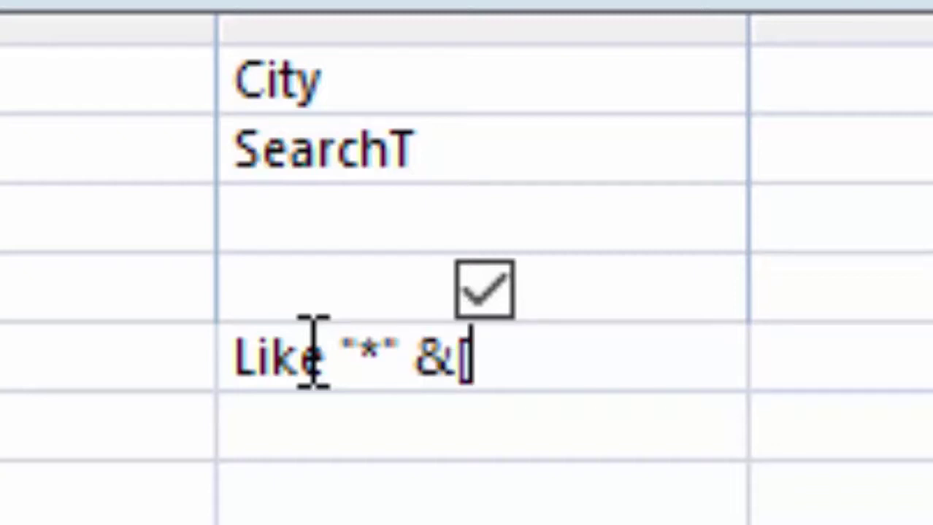
{"action": "type", "text": "For"}
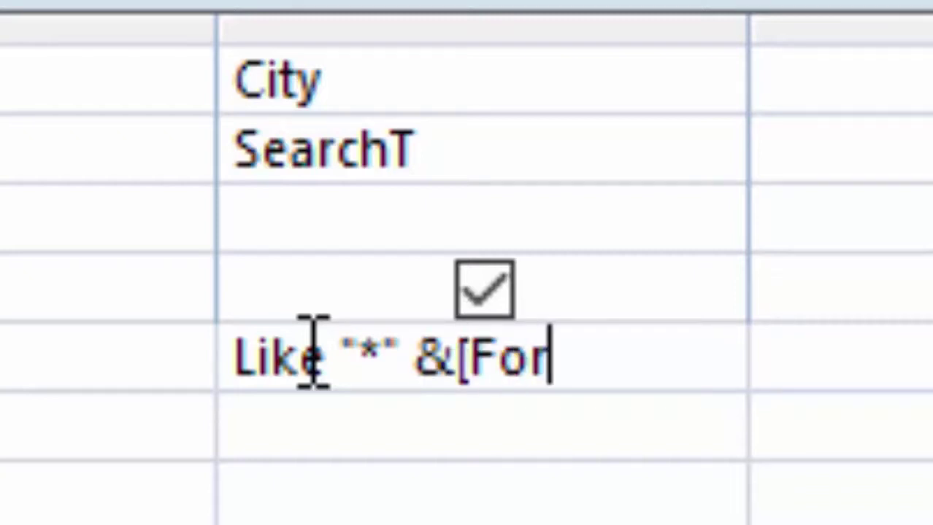
{"action": "type", "text": "ms]"}
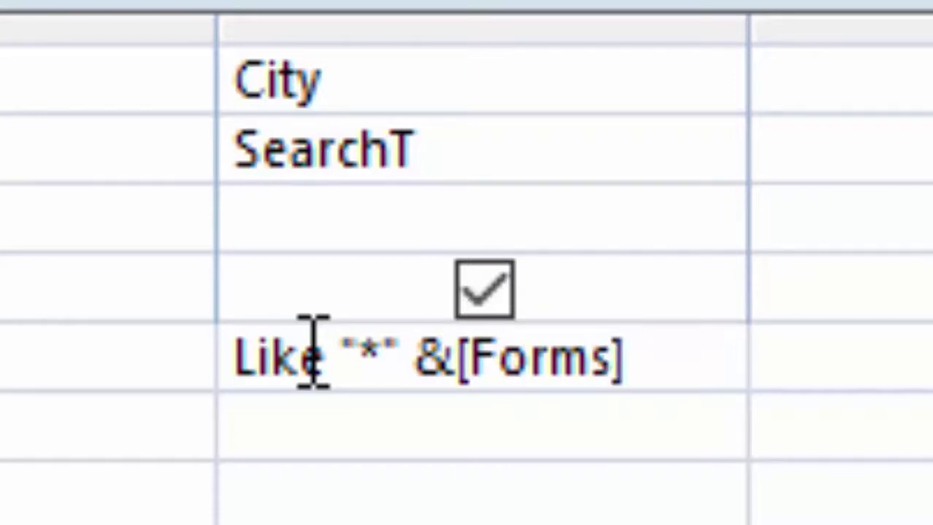
{"action": "type", "text": "!["}
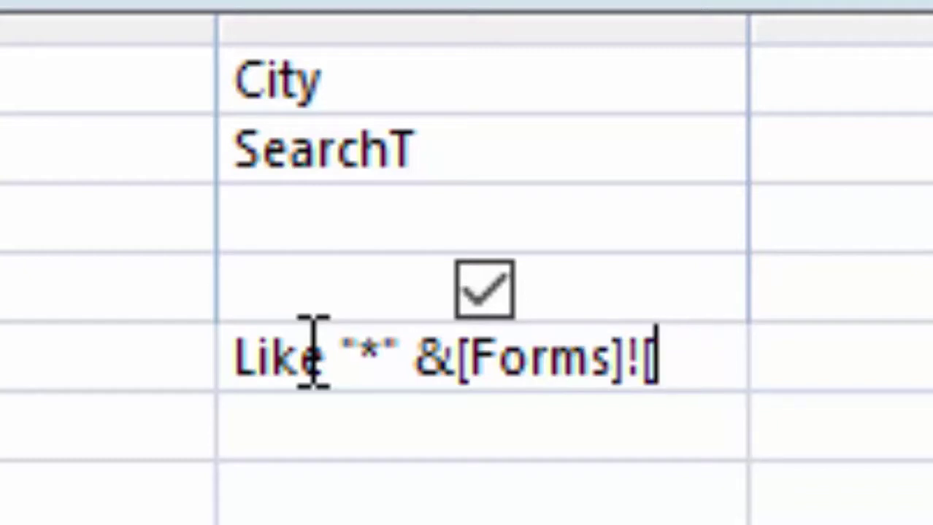
{"action": "type", "text": "S"}
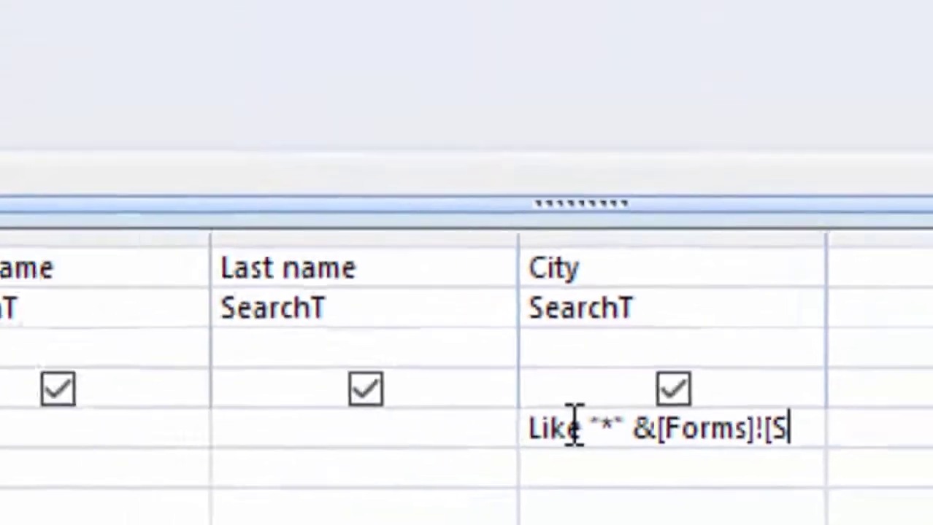
{"action": "type", "text": "SearchF"}
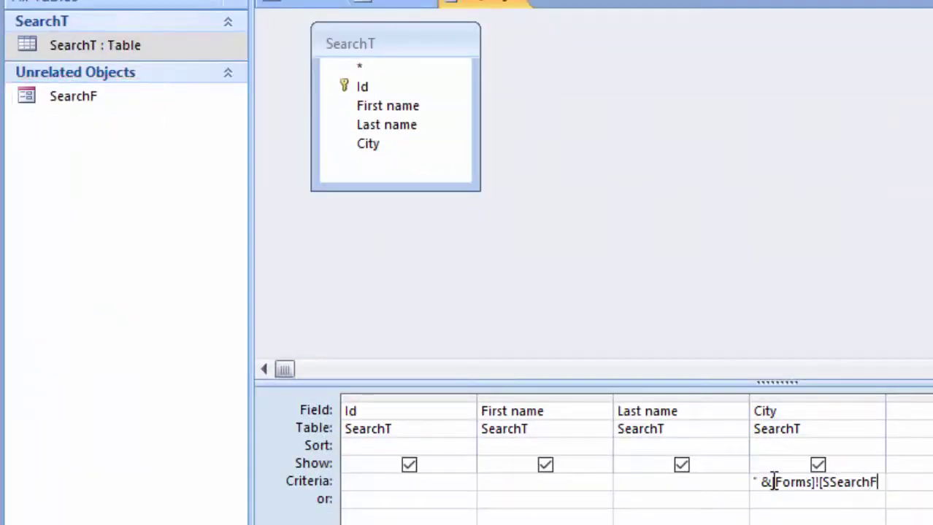
{"action": "type", "text": "]"}
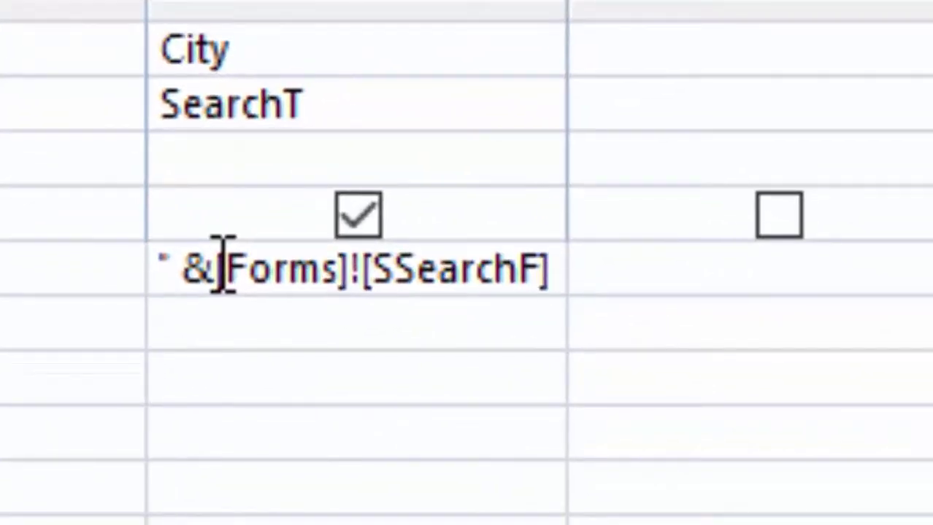
{"action": "type", "text": "![S"}
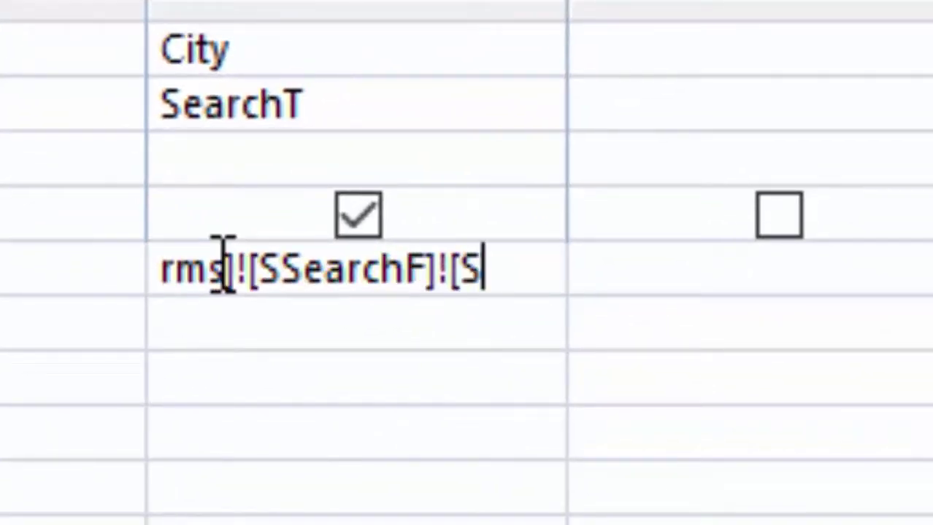
{"action": "type", "text": "earch"}
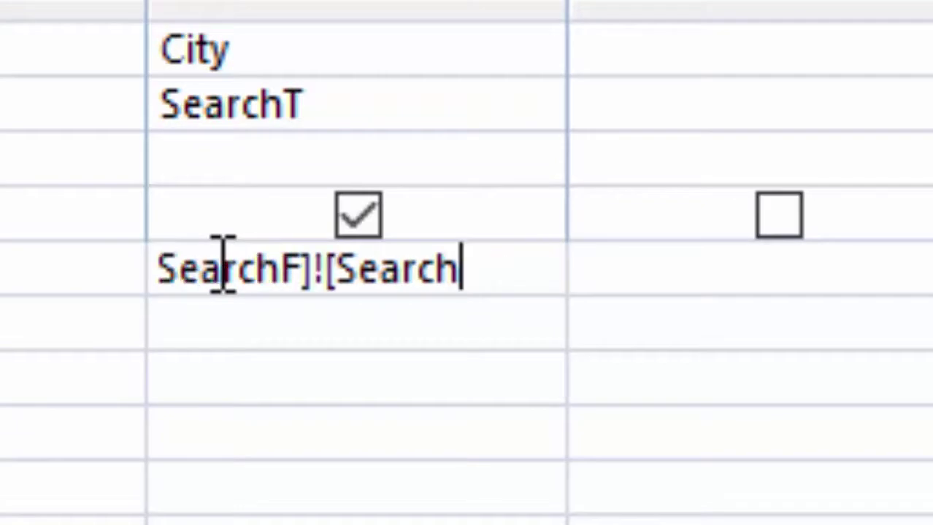
{"action": "type", "text": "Boc"}
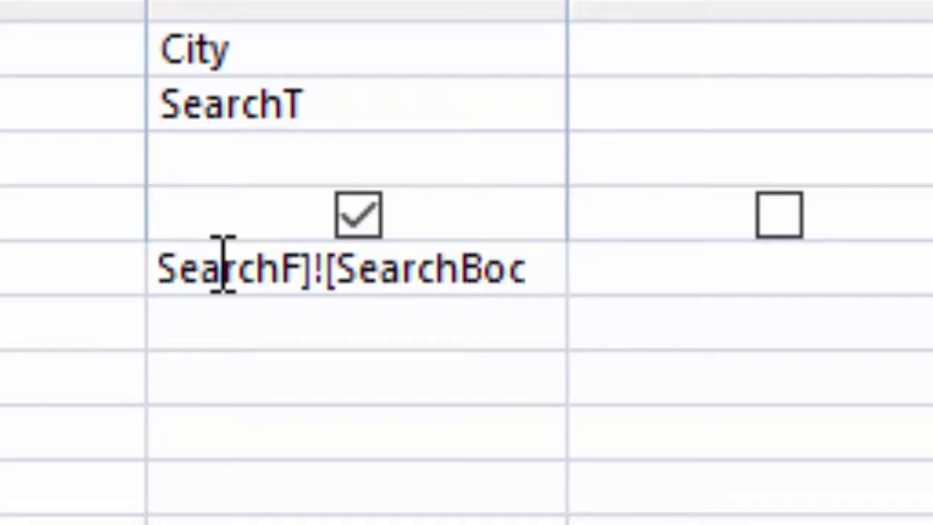
{"action": "key", "text": "BackSpace"}
{"action": "type", "text": "x]"}
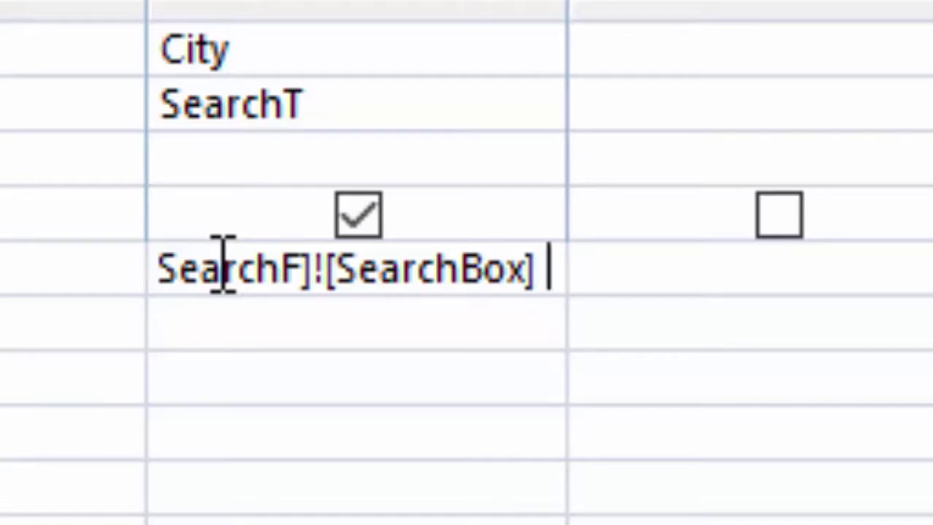
{"action": "type", "text": " & "}
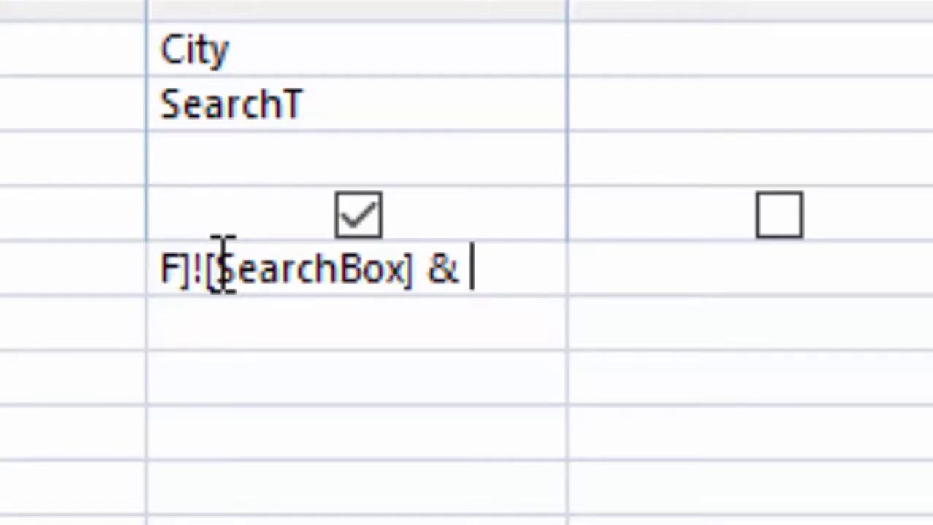
{"action": "type", "text": "\"*"}
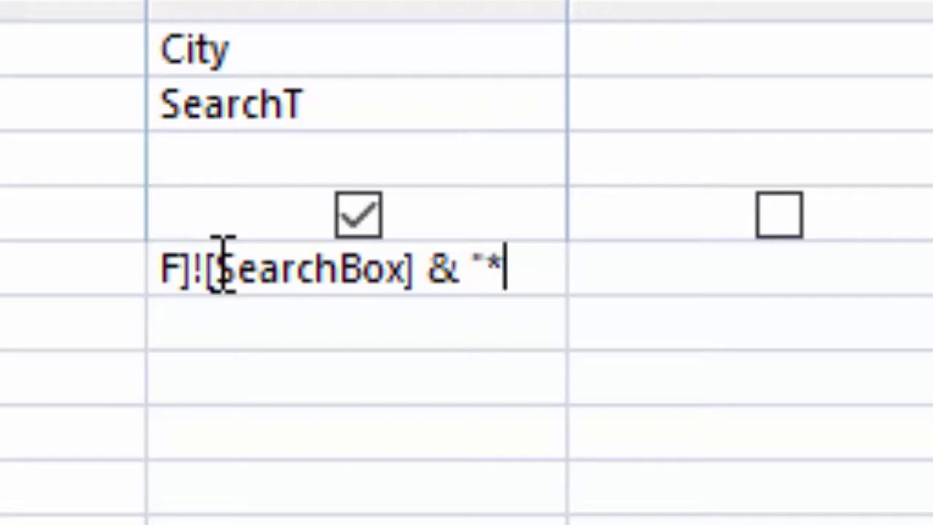
{"action": "type", "text": "\""}
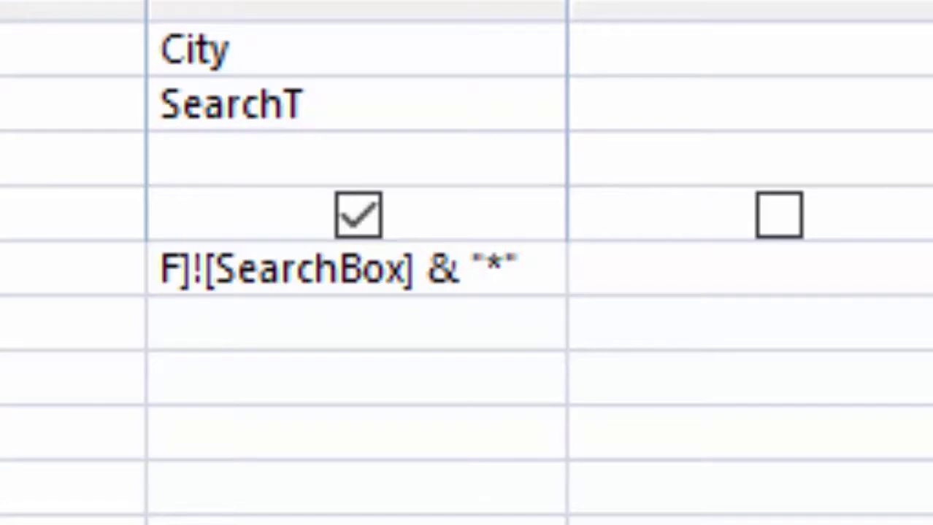
{"action": "key", "text": "ctrl+s"}
{"action": "type", "text": "S"}
{"action": "type", "text": "r"}
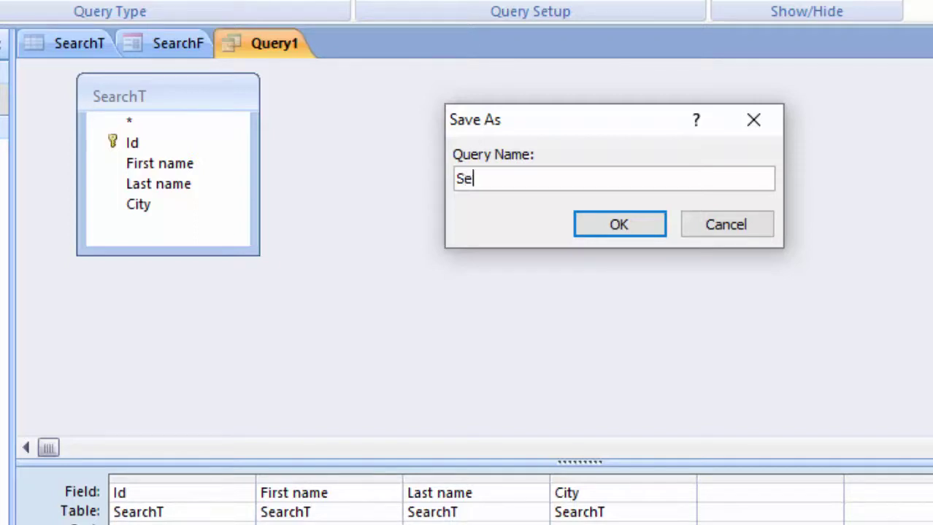
{"action": "type", "text": "a"}
{"action": "type", "text": "rch"}
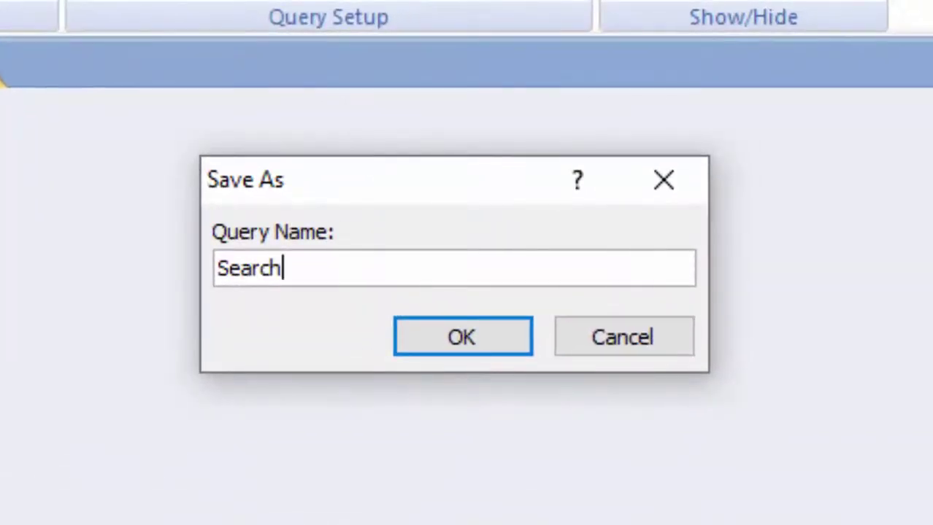
{"action": "type", "text": "Q"}
Confirm the name SearchQ, hide the property sheet, and close the SearchQ query.
{"action": "key", "text": "Return"}
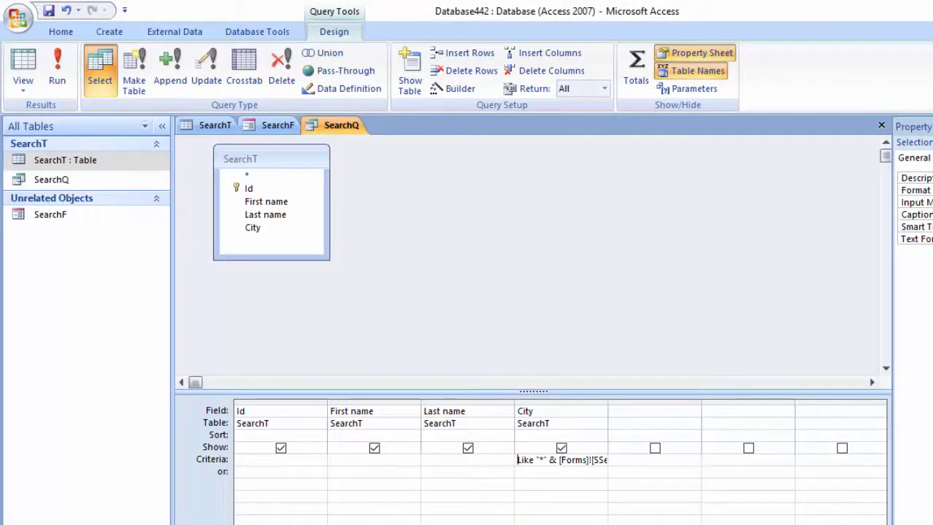
{"action": "key", "text": "F4"}
{"action": "key", "text": "ctrl+F4"}
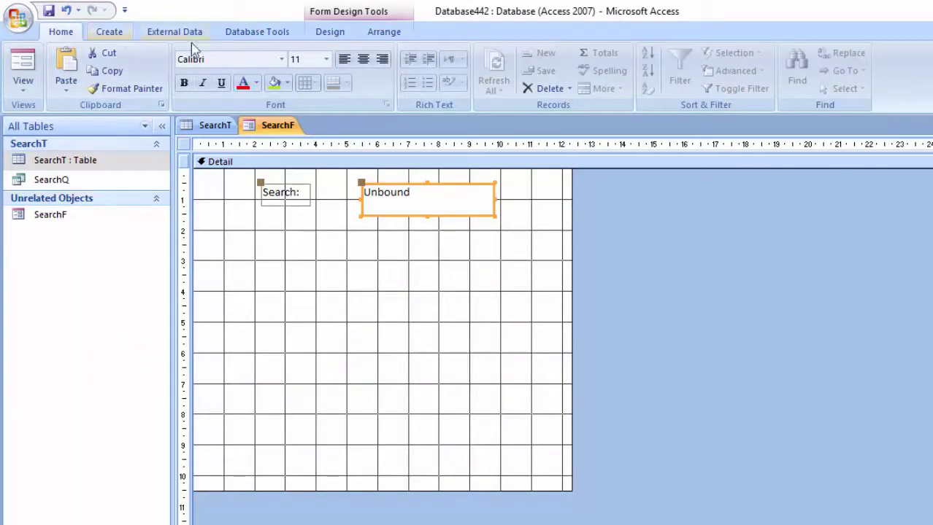
Draw a large list box below the search box on SearchF to launch the List Box Wizard.
{"action": "left_click", "coordinate": [321, 33]}
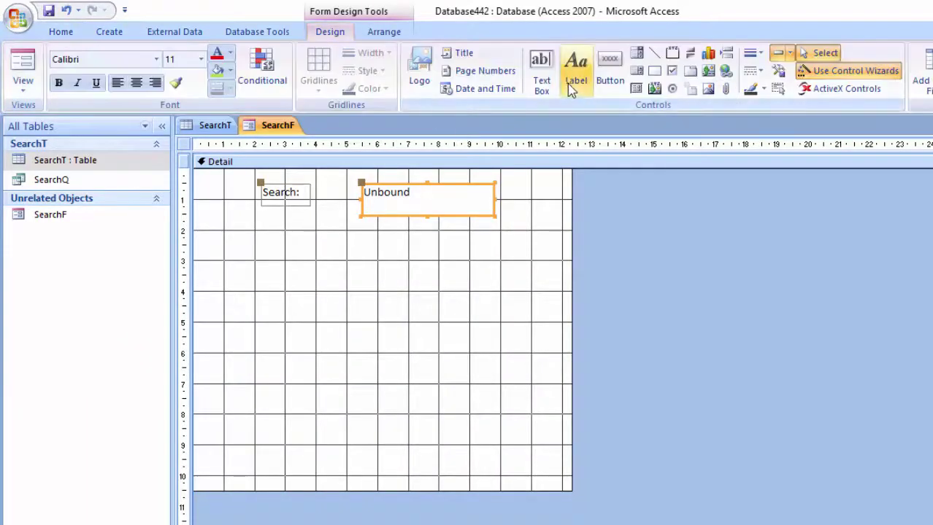
{"action": "left_click", "coordinate": [637, 70]}
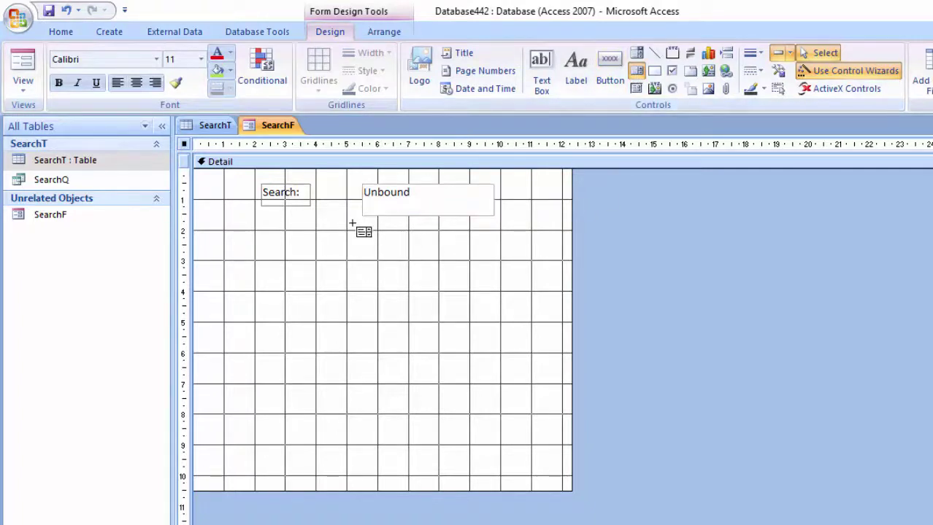
{"action": "mouse_move", "coordinate": [365, 224]}
{"action": "left_mouse_down"}
{"action": "mouse_move", "coordinate": [395, 299]}
{"action": "mouse_move", "coordinate": [557, 471]}
{"action": "left_mouse_up"}
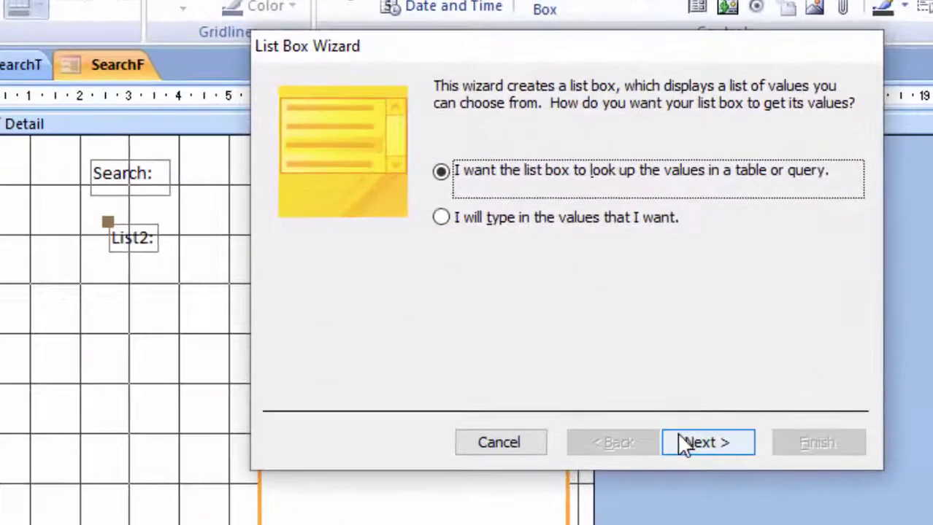
Use the SearchQ query as the list box source and include all four fields.
{"action": "left_click", "coordinate": [627, 356]}
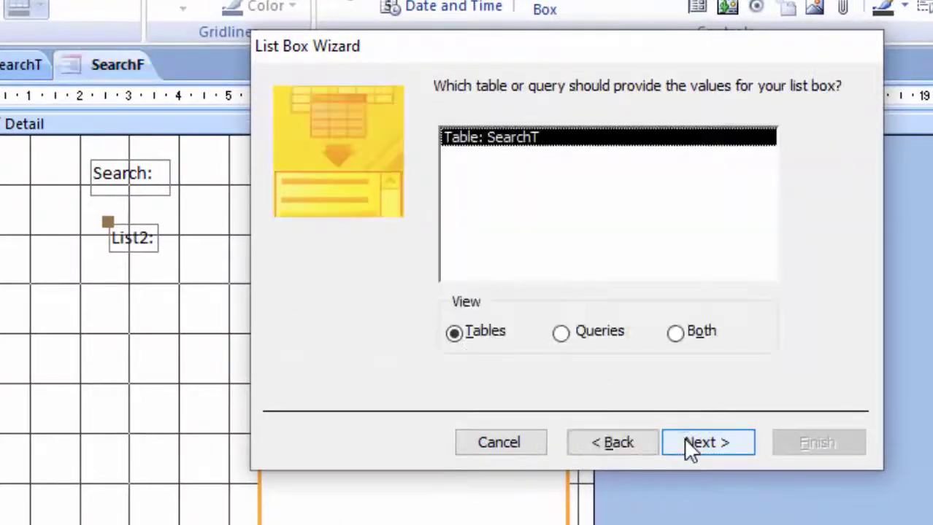
{"action": "left_click", "coordinate": [560, 334]}
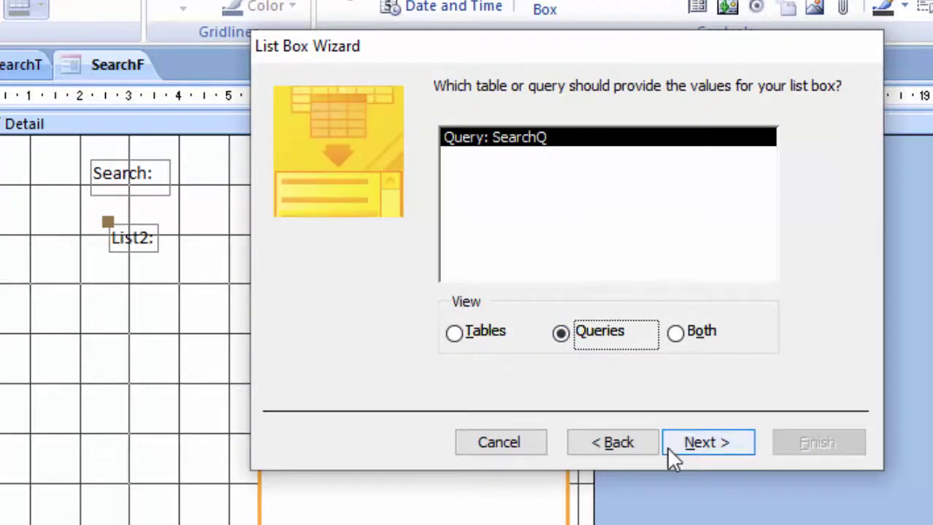
{"action": "left_click", "coordinate": [703, 440]}
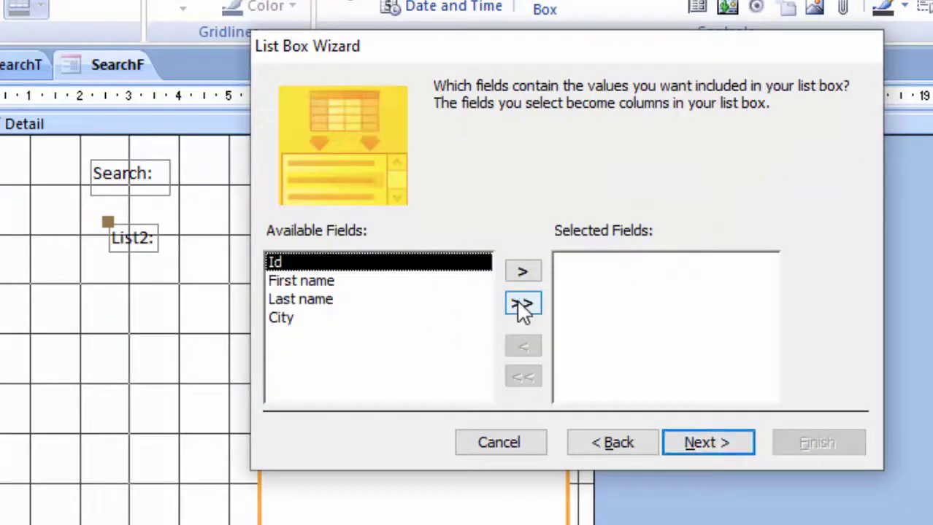
{"action": "left_click", "coordinate": [522, 303]}
{"action": "left_click", "coordinate": [728, 442]}
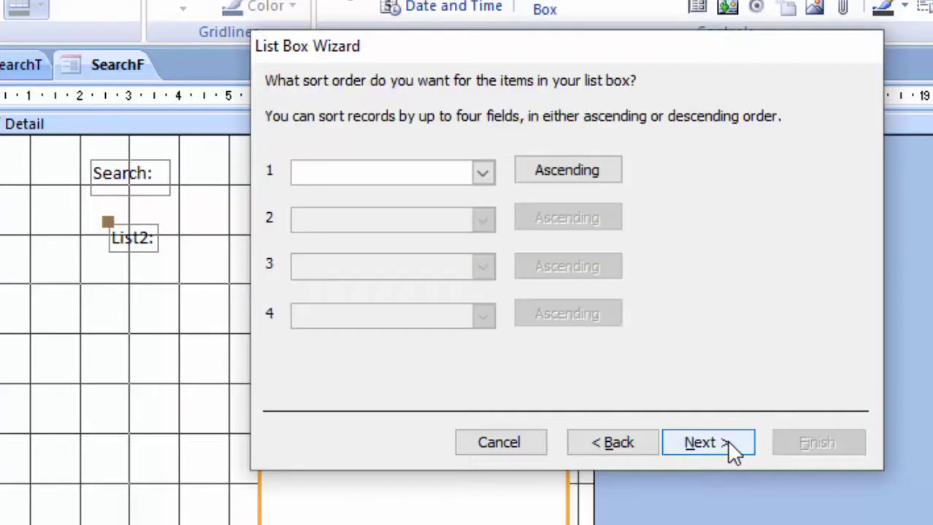
Sort the list by City, hide the Id column, keep Id as the stored value, and finish.
{"action": "left_click", "coordinate": [481, 175]}
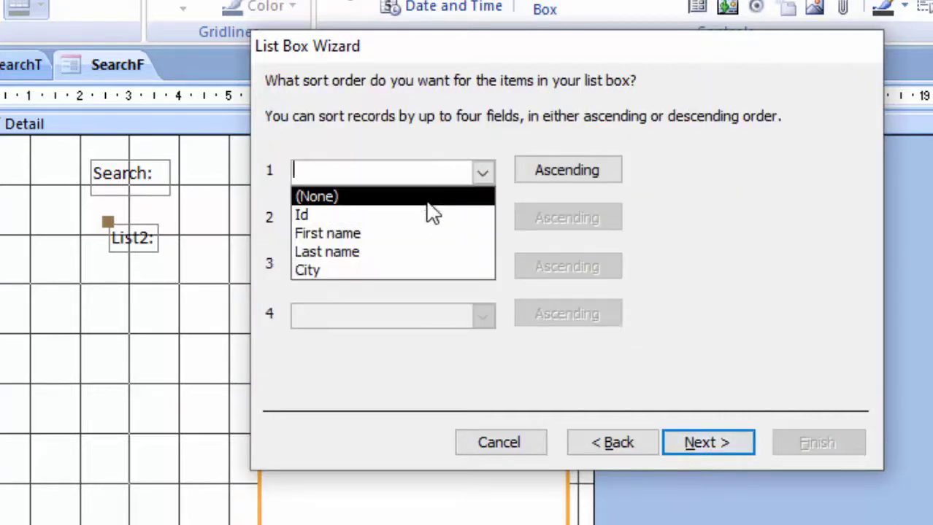
{"action": "left_click", "coordinate": [390, 271]}
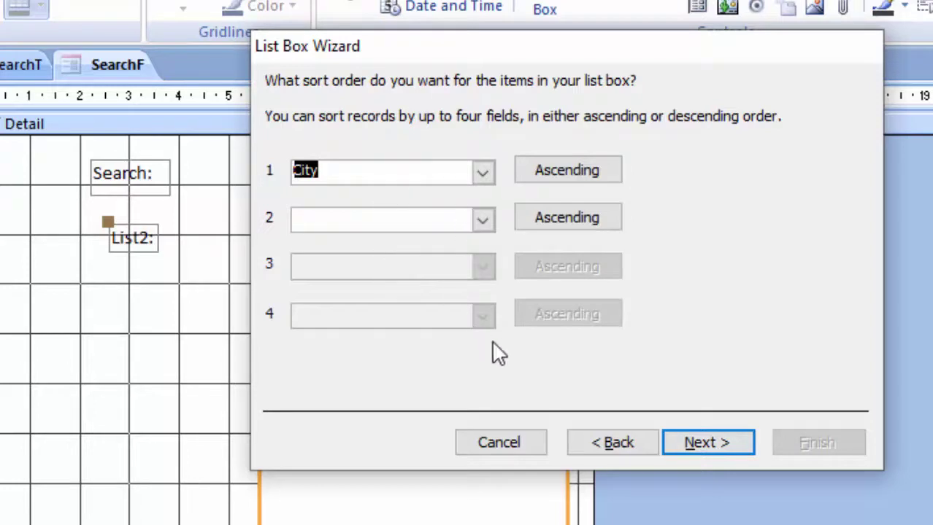
{"action": "left_click", "coordinate": [699, 449]}
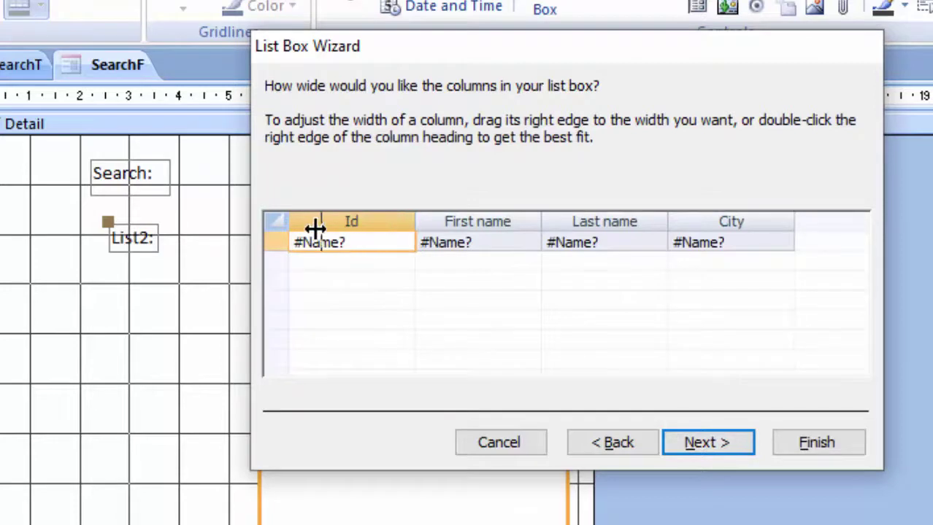
{"action": "left_click_drag", "start_coordinate": [283, 234], "coordinate": [285, 233]}
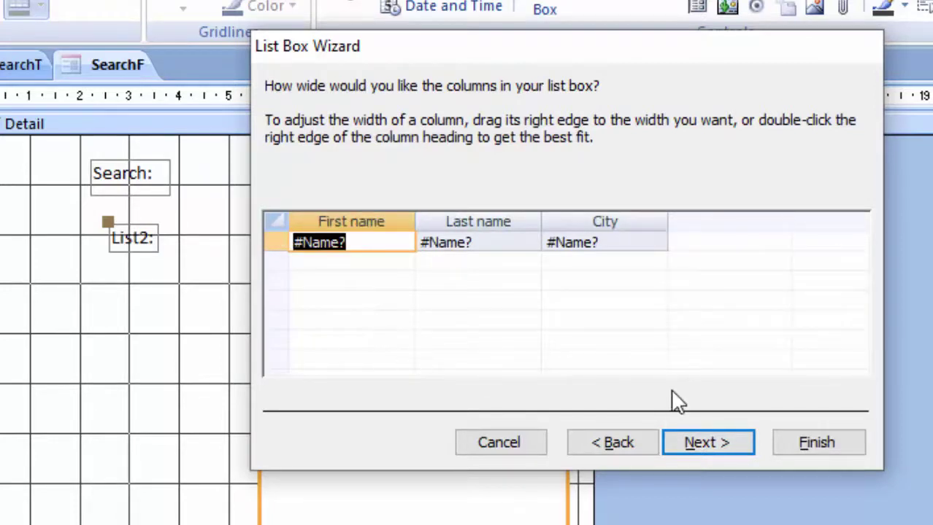
{"action": "left_click", "coordinate": [702, 444]}
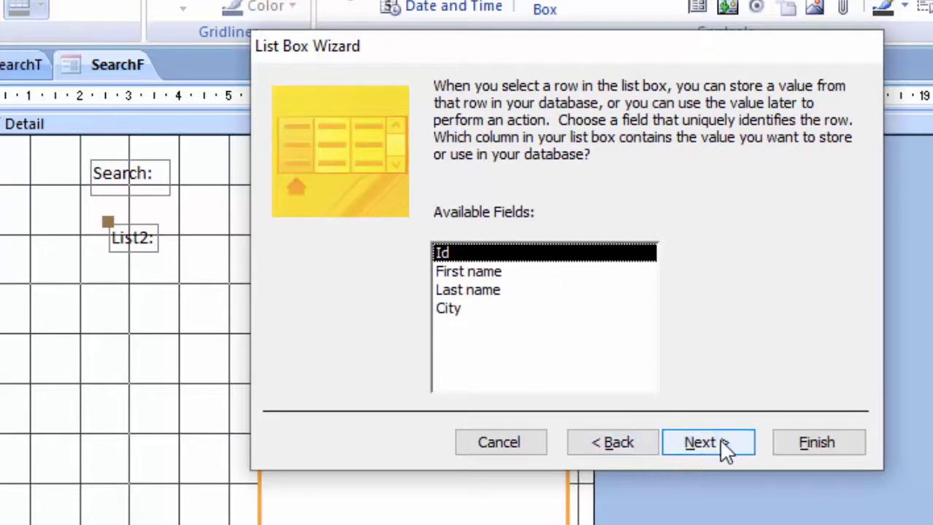
{"action": "left_click", "coordinate": [724, 447]}
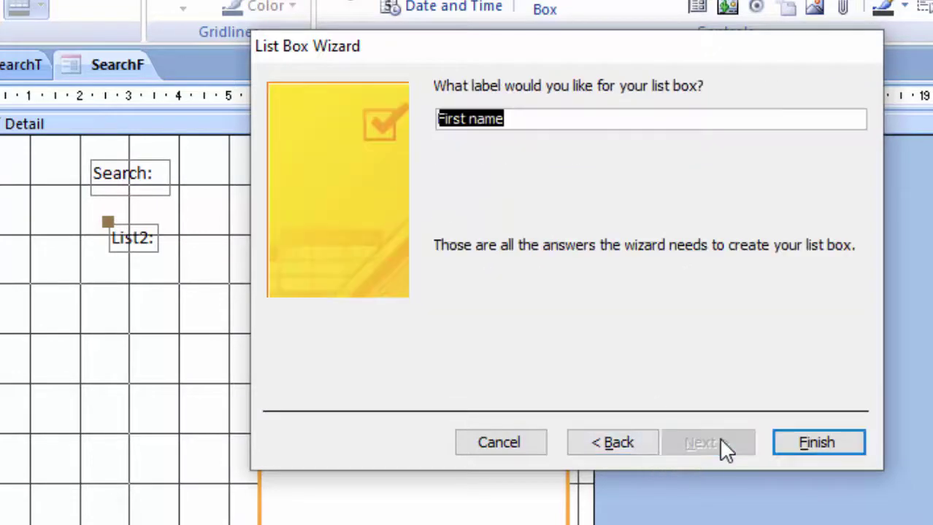
{"action": "left_click", "coordinate": [818, 450]}
Delete the list box's First name label and shift the list box slightly left under the search box.
{"action": "left_click", "coordinate": [175, 244]}
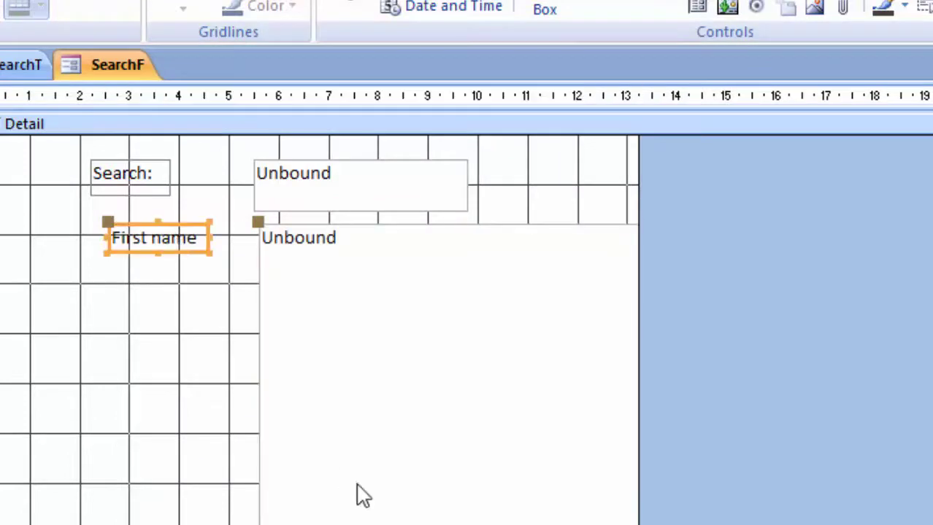
{"action": "key", "text": "Delete"}
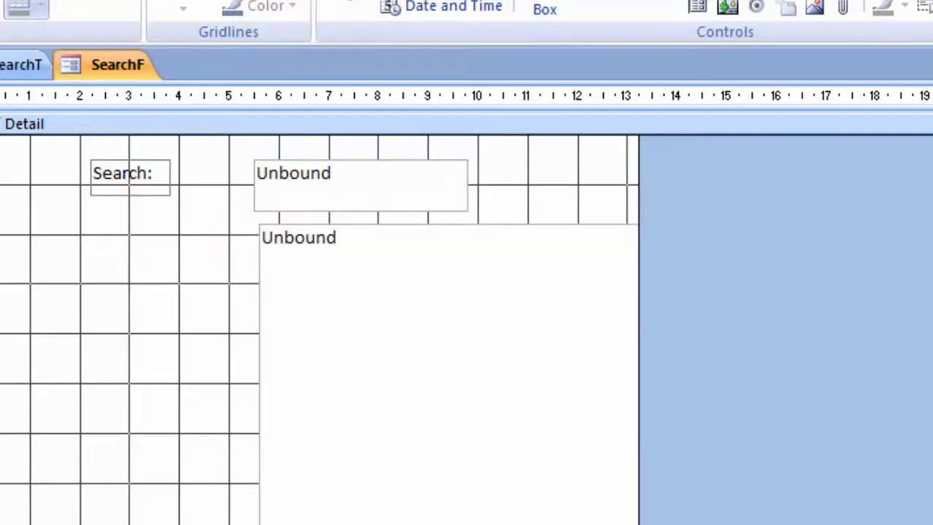
{"action": "left_click", "coordinate": [394, 426]}
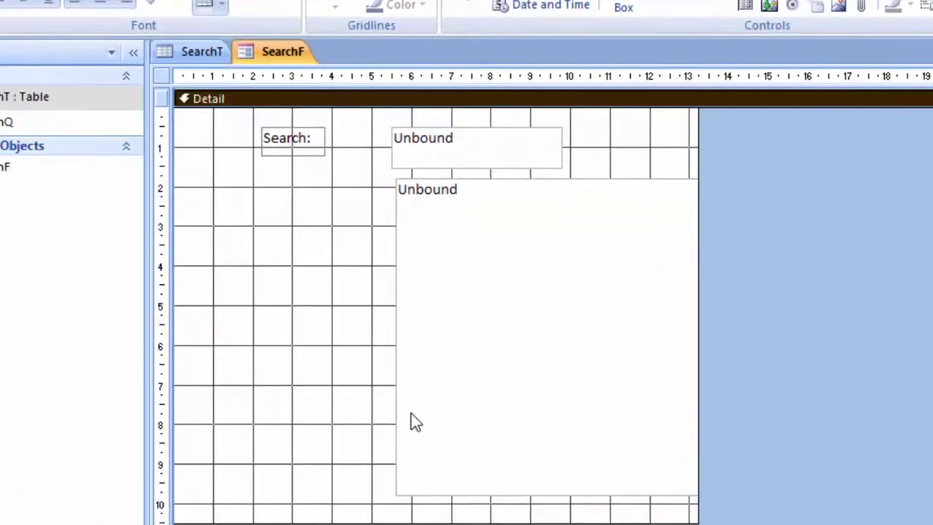
{"action": "left_click", "coordinate": [400, 416]}
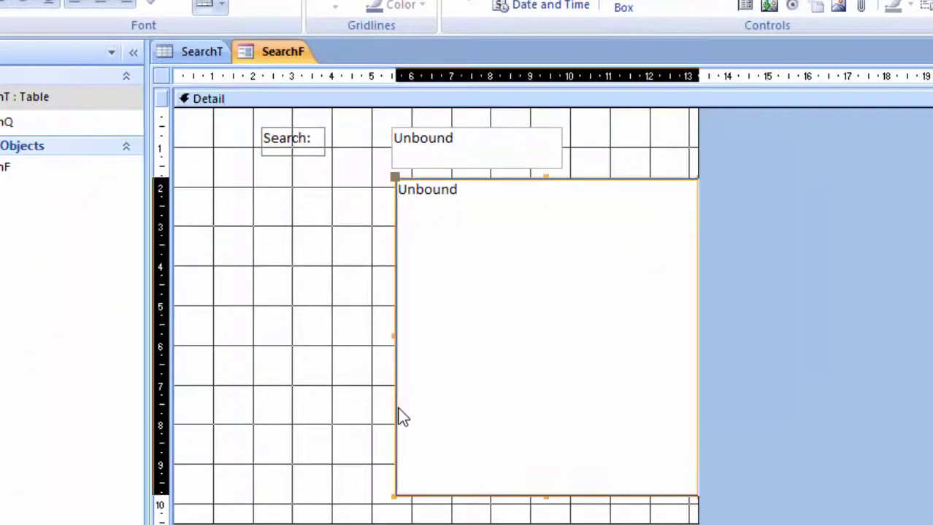
{"action": "left_click_drag", "start_coordinate": [397, 386], "coordinate": [373, 385]}
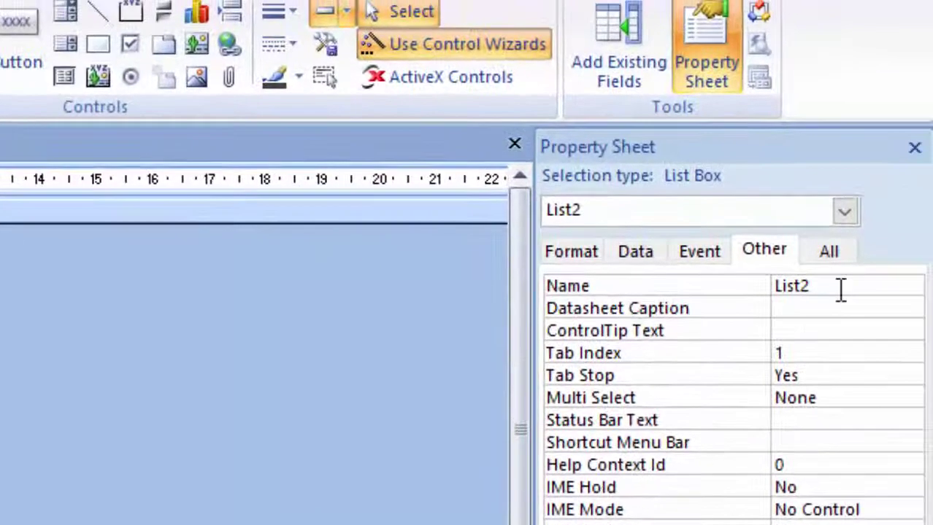
Change the list box's Name property from List2 to SearchList.
{"action": "left_click_drag", "start_coordinate": [839, 288], "coordinate": [766, 283]}
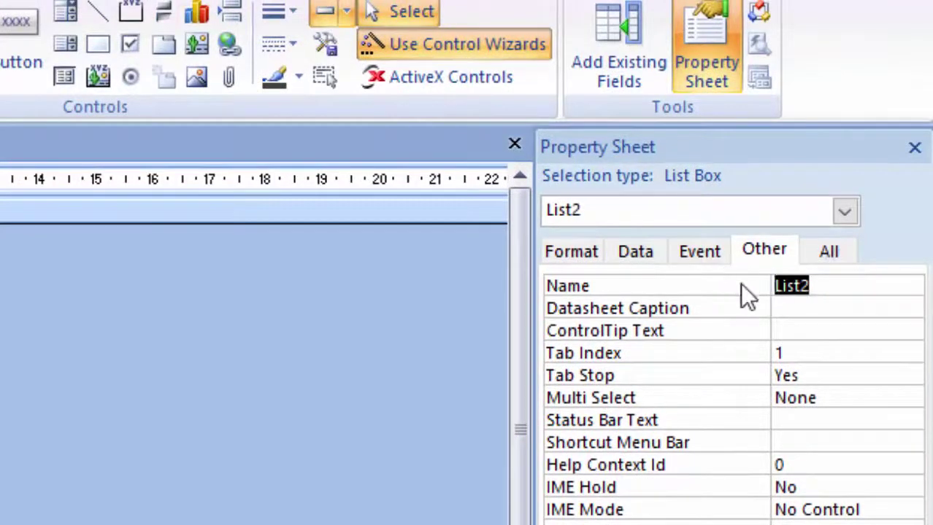
{"action": "key", "text": "Delete"}
{"action": "type", "text": "Se"}
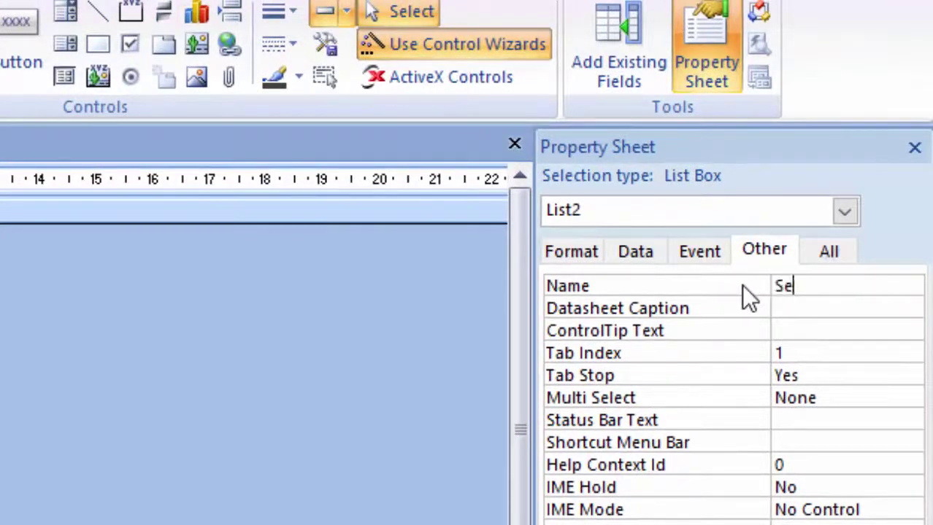
{"action": "type", "text": "arch"}
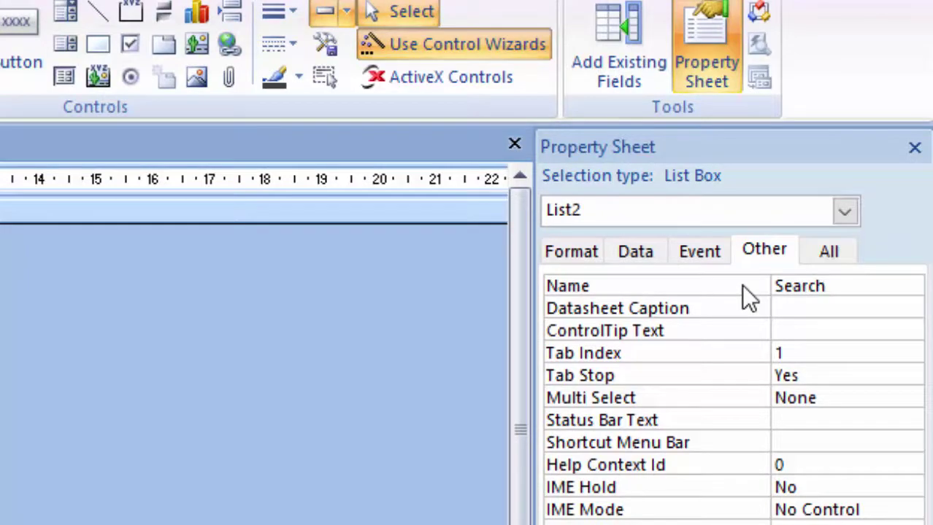
{"action": "type", "text": "List"}
{"action": "key", "text": "Return"}
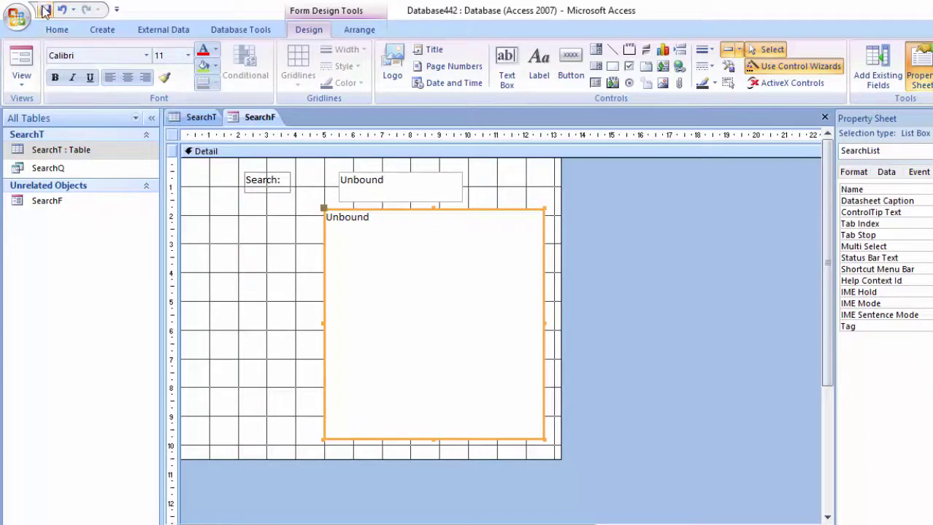
Run SearchF in Form view, skip the parameter prompt, then open SearchQ in Design View.
{"action": "left_click", "coordinate": [20, 59]}
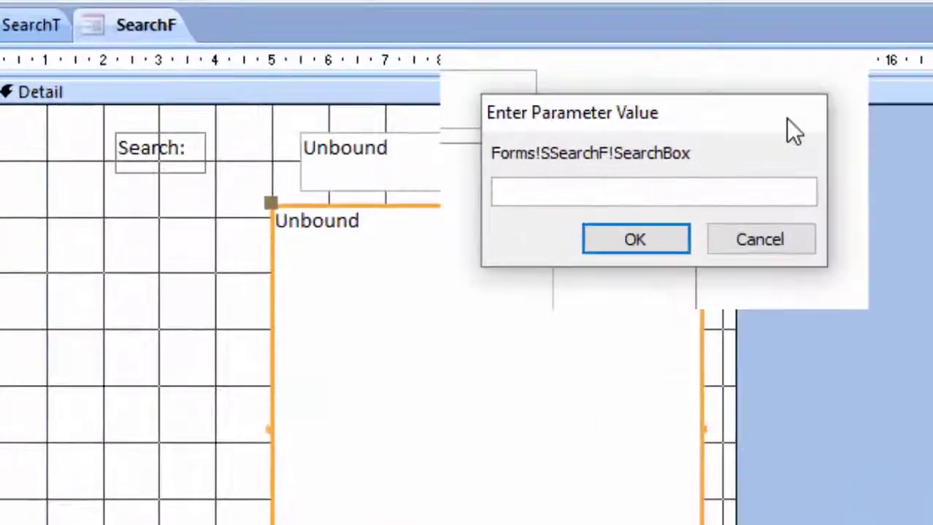
{"action": "key", "text": "Return"}
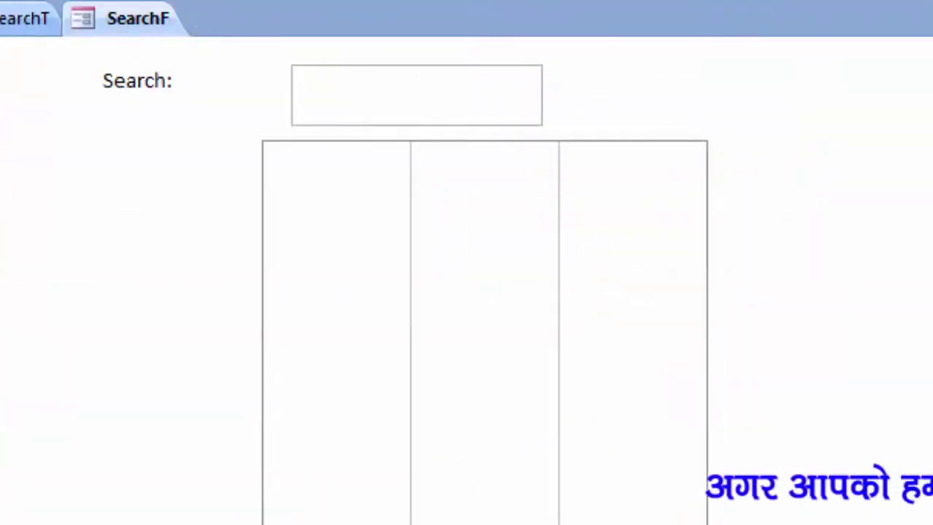
{"action": "right_click", "coordinate": [139, 237]}
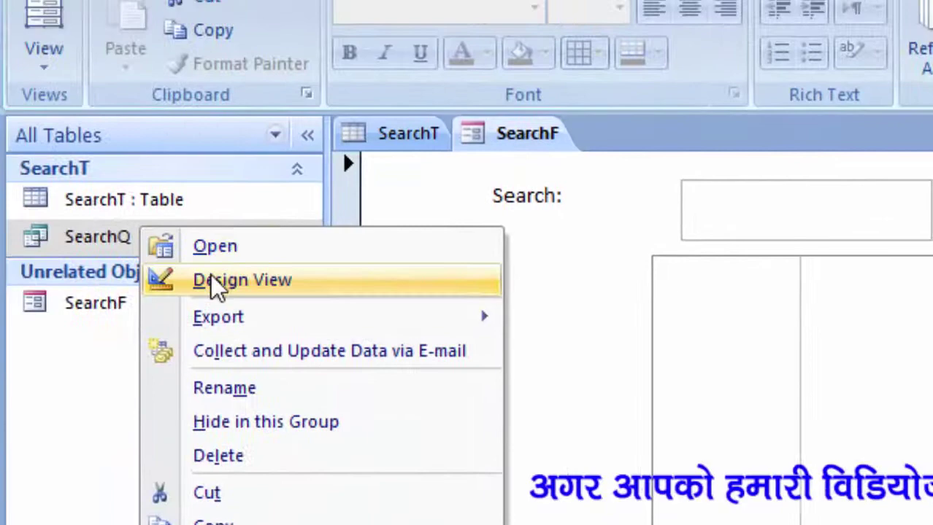
{"action": "left_click", "coordinate": [215, 280]}
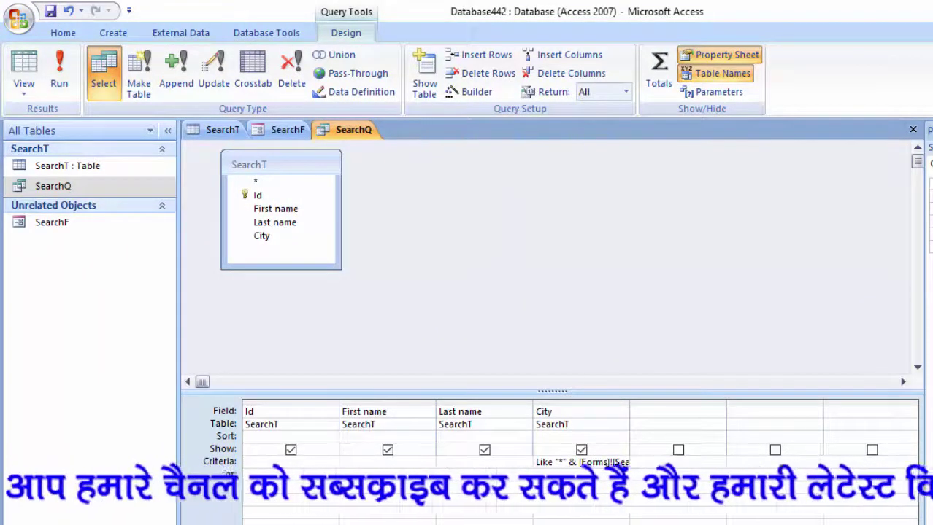
Close the SearchQ design and refresh all data so the list fills.
{"action": "left_click", "coordinate": [912, 129]}
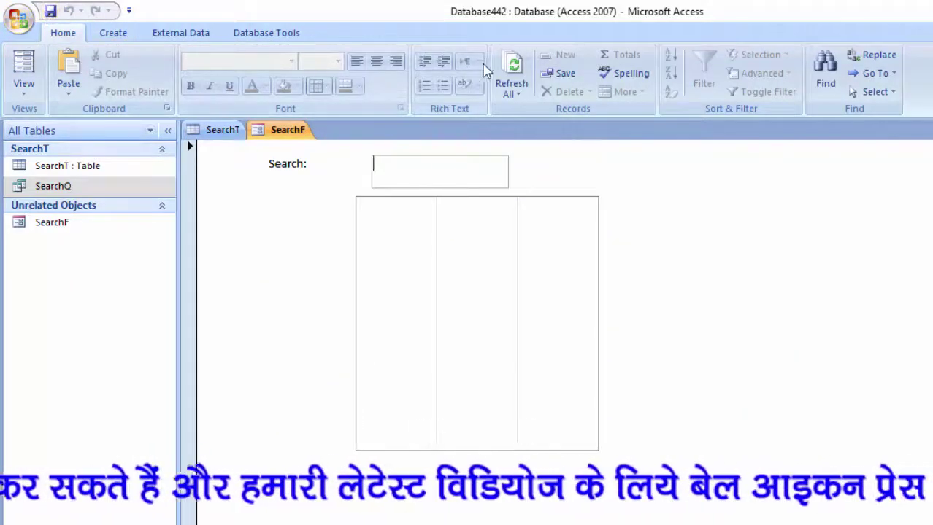
{"action": "left_click", "coordinate": [509, 73]}
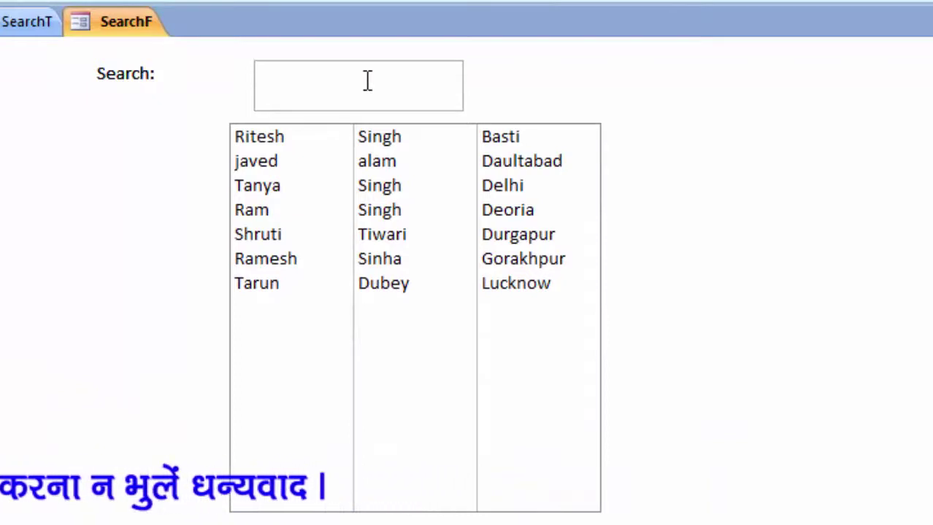
{"action": "type", "text": "B"}
{"action": "key", "text": "Tab"}
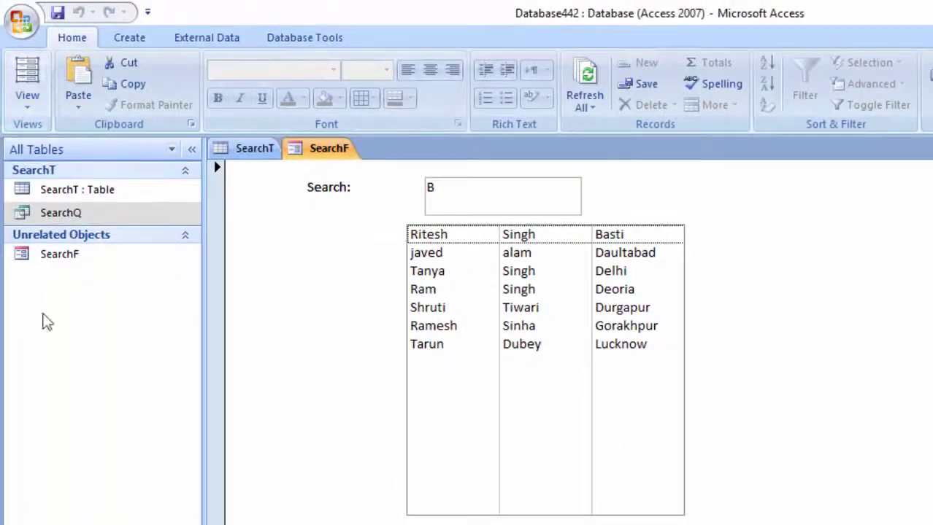
Switch the SearchF form back to Design View.
{"action": "left_click", "coordinate": [81, 255]}
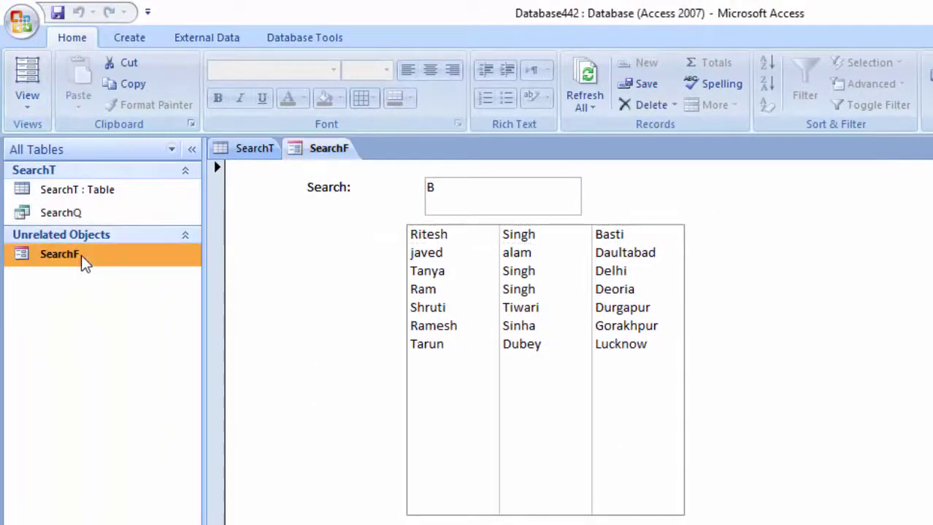
{"action": "left_click", "coordinate": [23, 107]}
{"action": "left_click", "coordinate": [59, 215]}
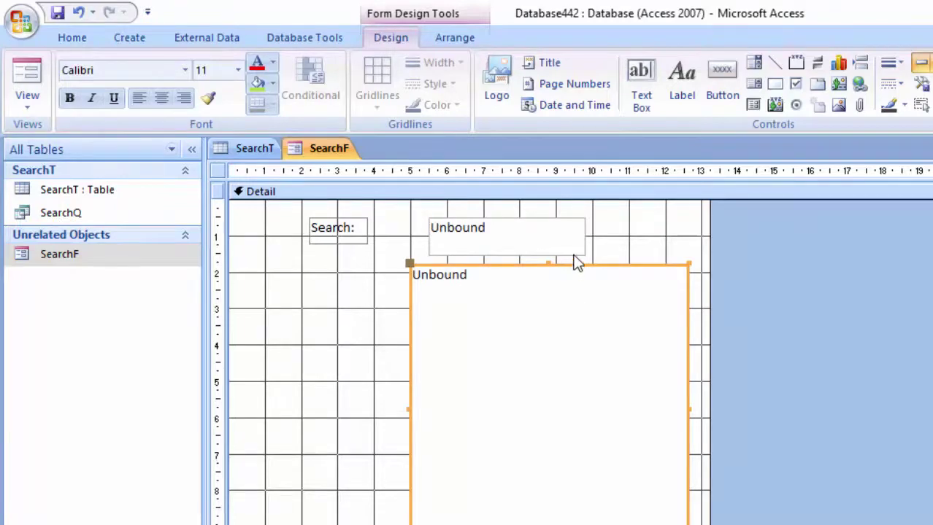
Show the search text box's Event properties and launch the After Update builder.
{"action": "left_click", "coordinate": [574, 253]}
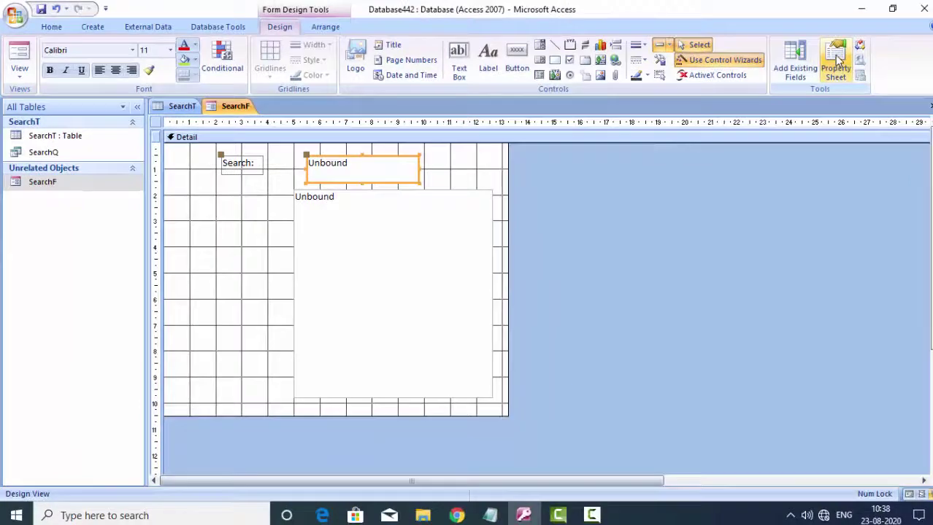
{"action": "left_click", "coordinate": [836, 64]}
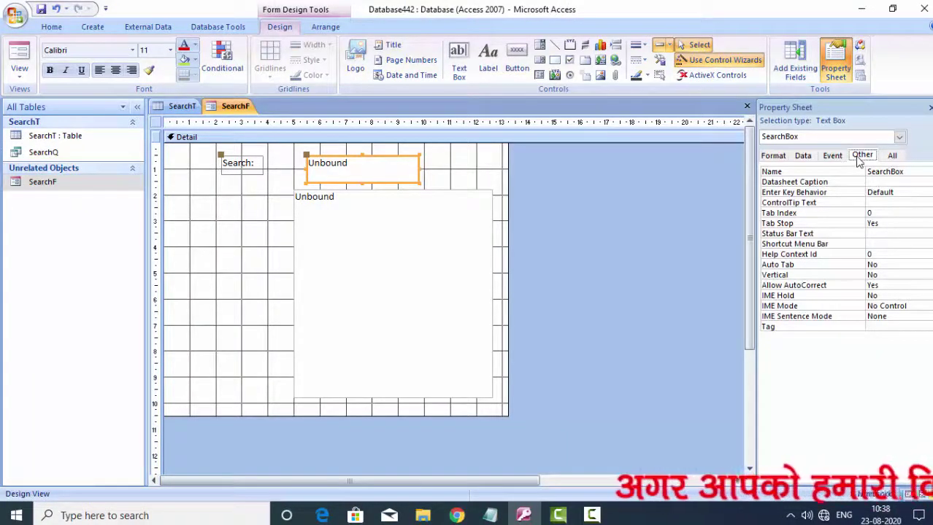
{"action": "left_click", "coordinate": [893, 159]}
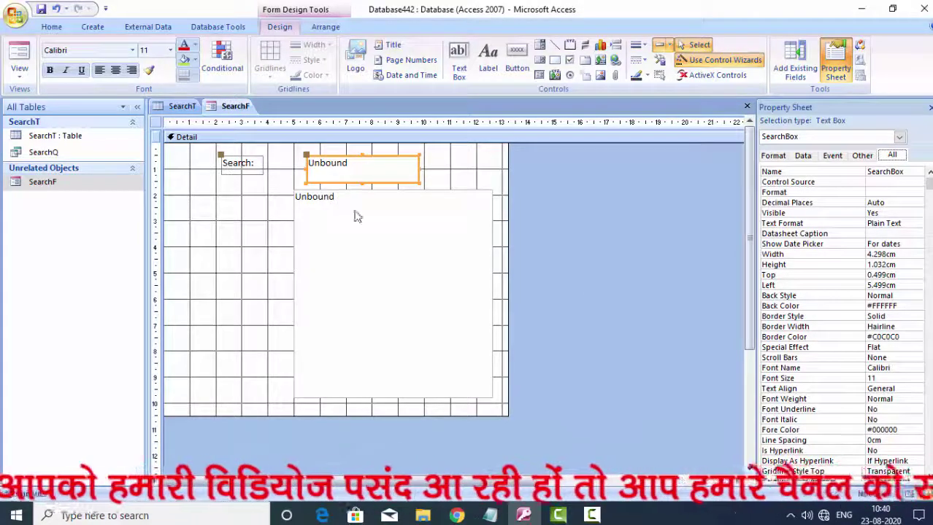
{"action": "left_click", "coordinate": [832, 157]}
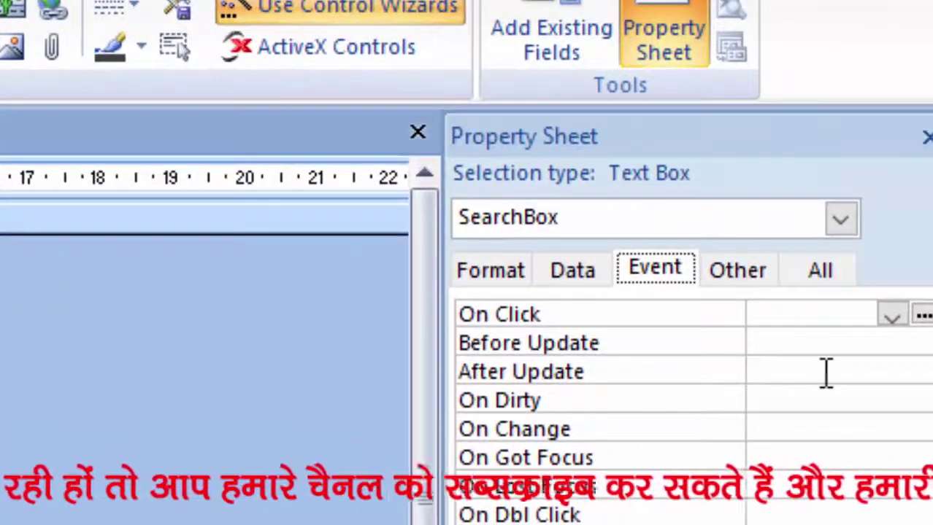
{"action": "left_click", "coordinate": [828, 371]}
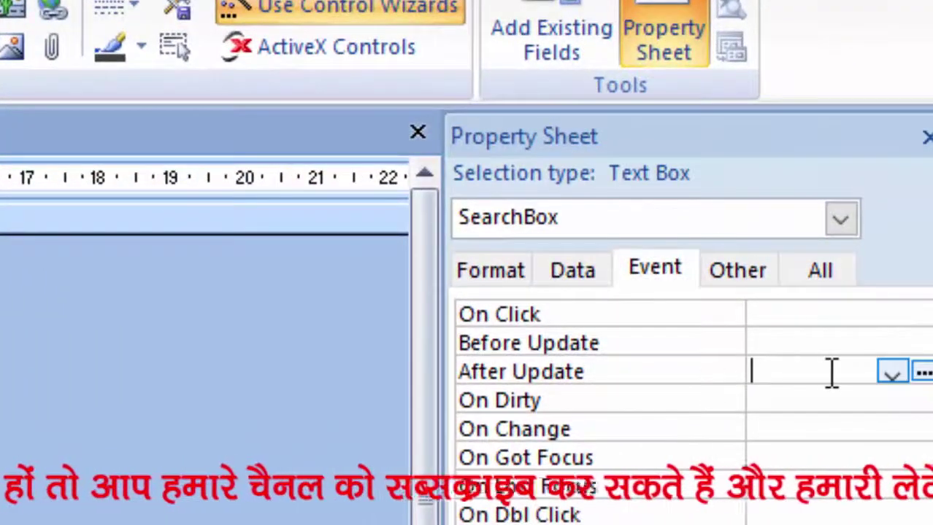
{"action": "left_click", "coordinate": [921, 372]}
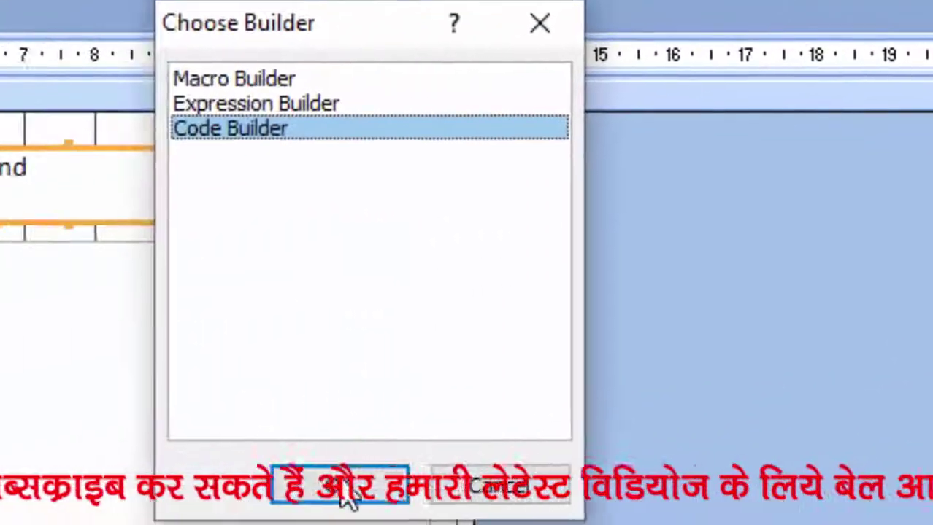
Write SearchList.Requery in SearchBox_AfterUpdate as code, save the module, and close VBA.
{"action": "left_click", "coordinate": [55, 519]}
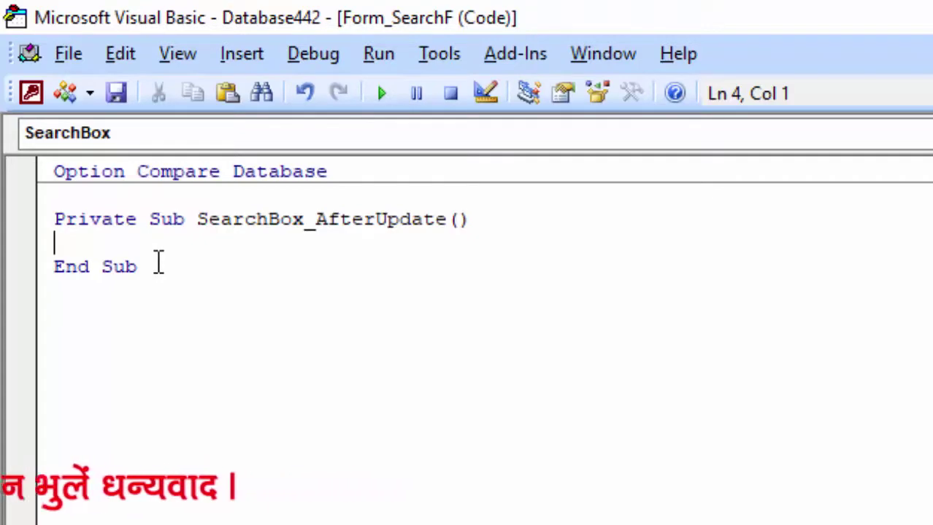
{"action": "type", "text": "Searc"}
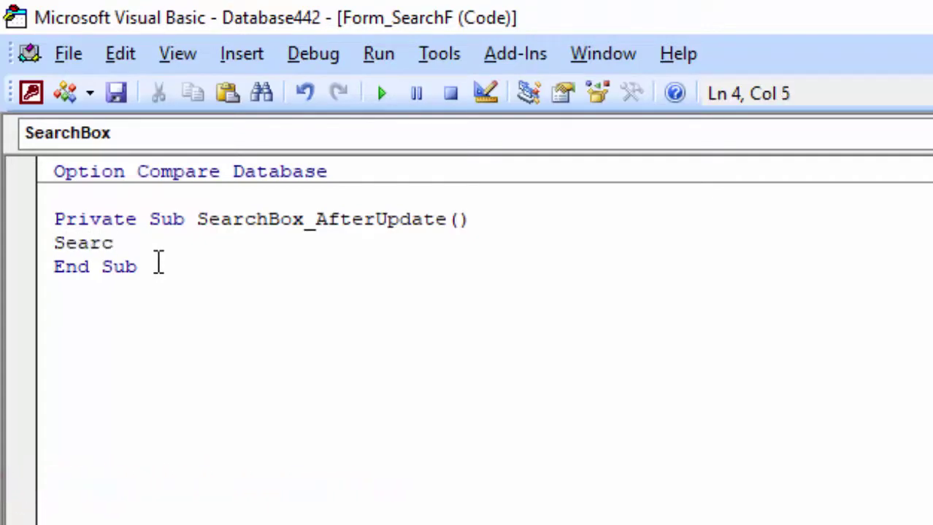
{"action": "type", "text": "hlist"}
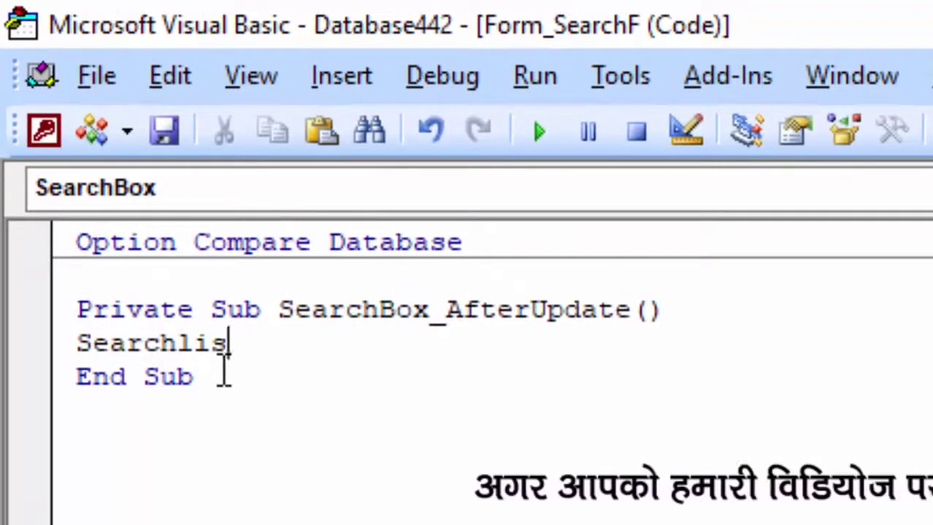
{"action": "key", "text": "BackSpace"}
{"action": "key", "text": "BackSpace"}
{"action": "key", "text": "BackSpace"}
{"action": "type", "text": "L"}
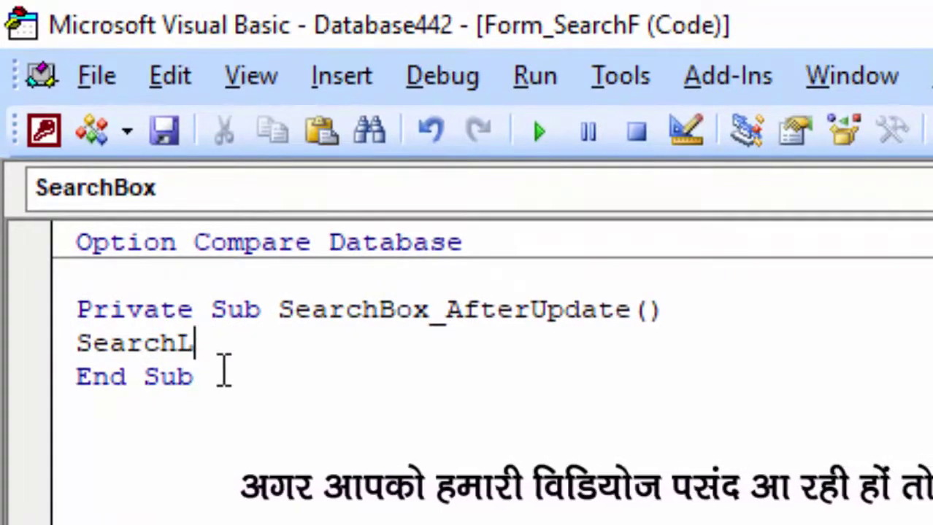
{"action": "type", "text": "ist"}
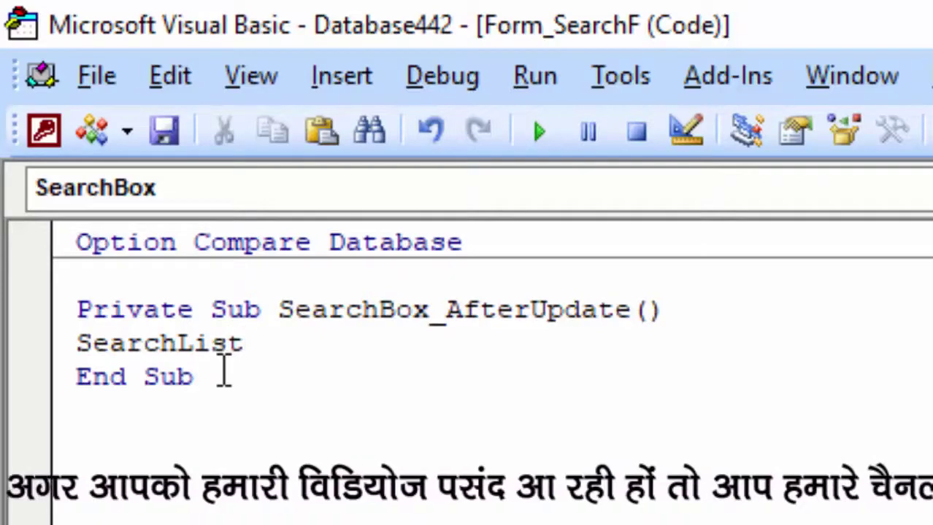
{"action": "type", "text": ".Re"}
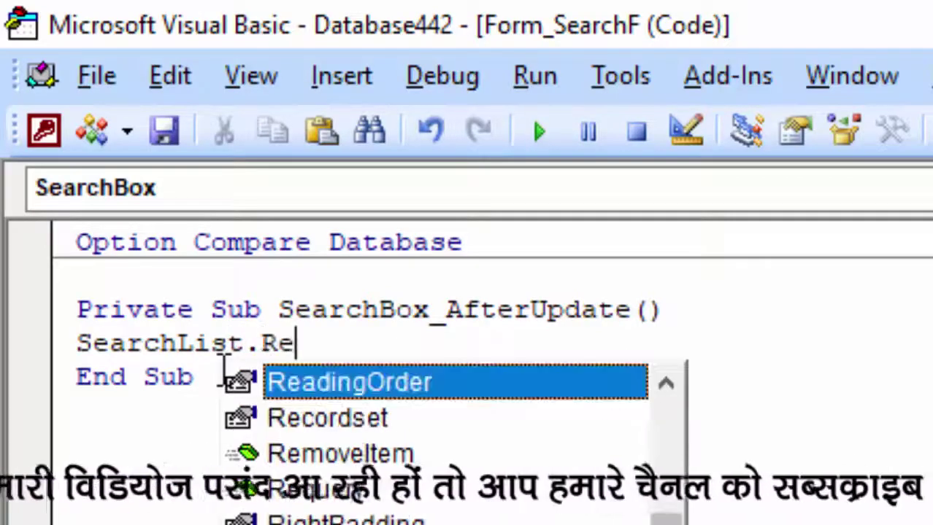
{"action": "type", "text": "q"}
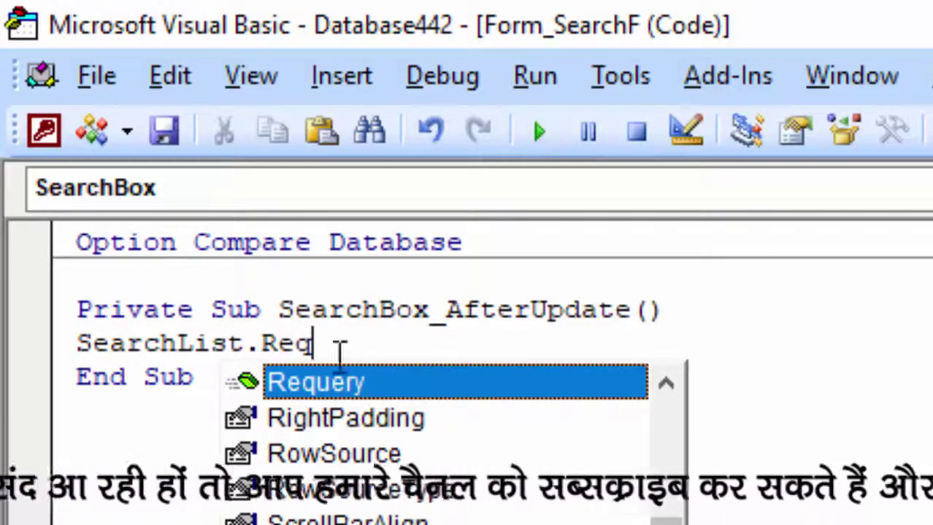
{"action": "double_click", "coordinate": [394, 382]}
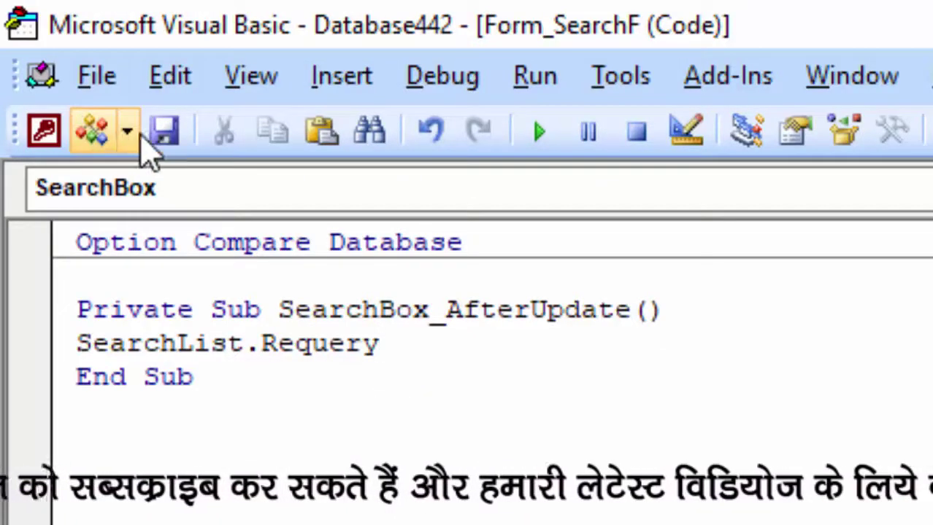
{"action": "left_click", "coordinate": [164, 135]}
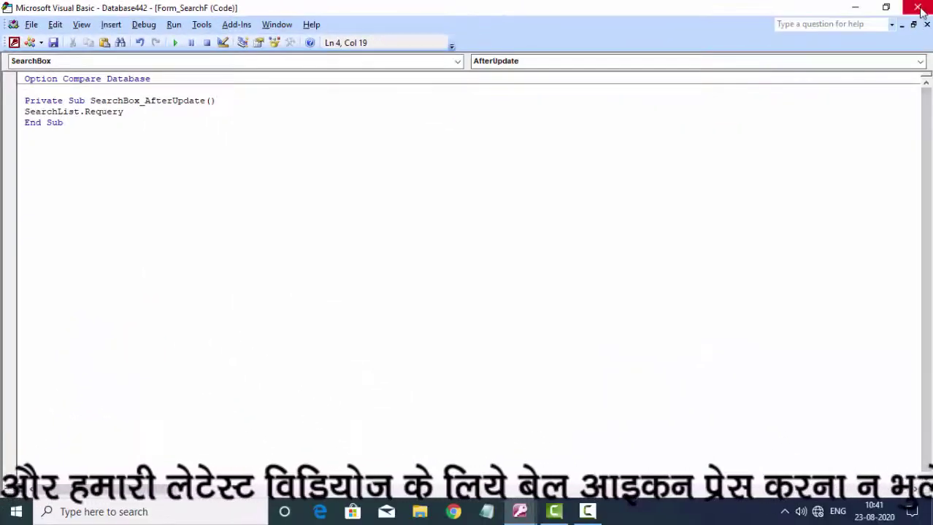
{"action": "left_click", "coordinate": [918, 7]}
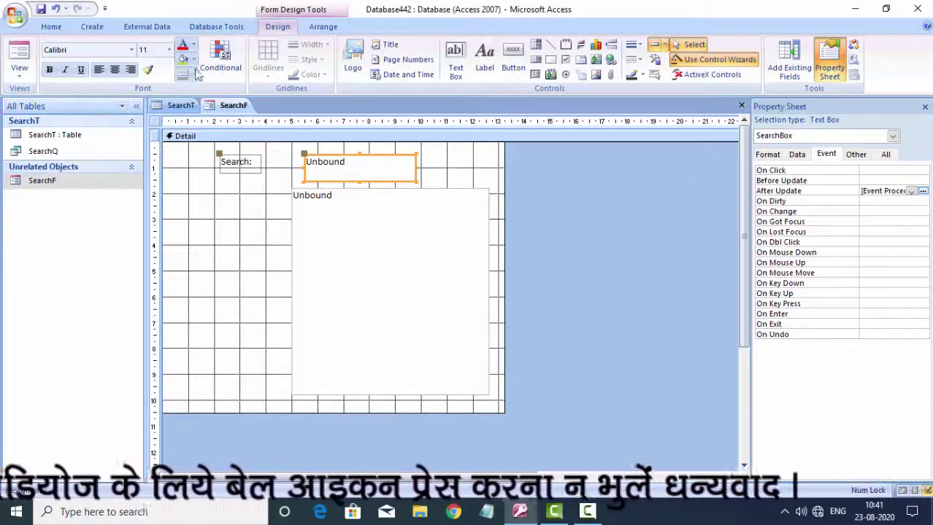
In Form View, search for Basti to narrow the list to one record, then return to Design View.
{"action": "left_click", "coordinate": [20, 49]}
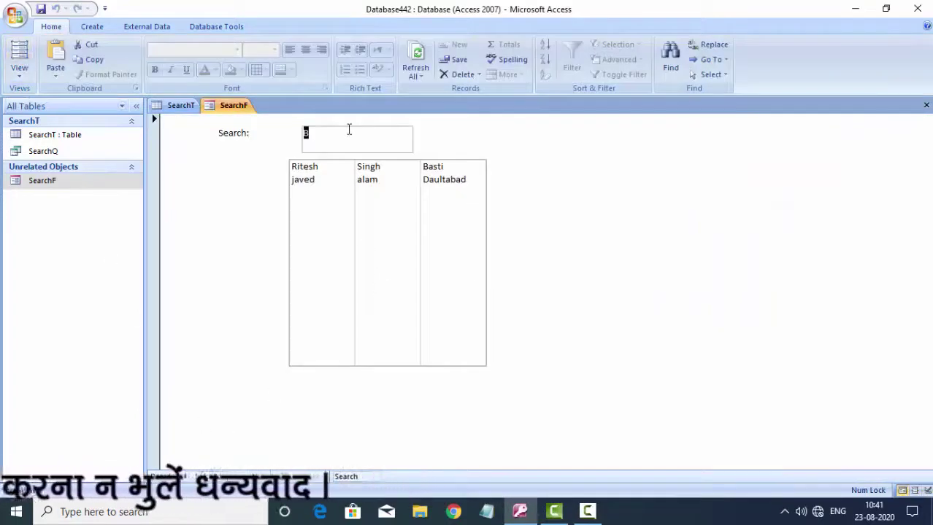
{"action": "left_click", "coordinate": [349, 130]}
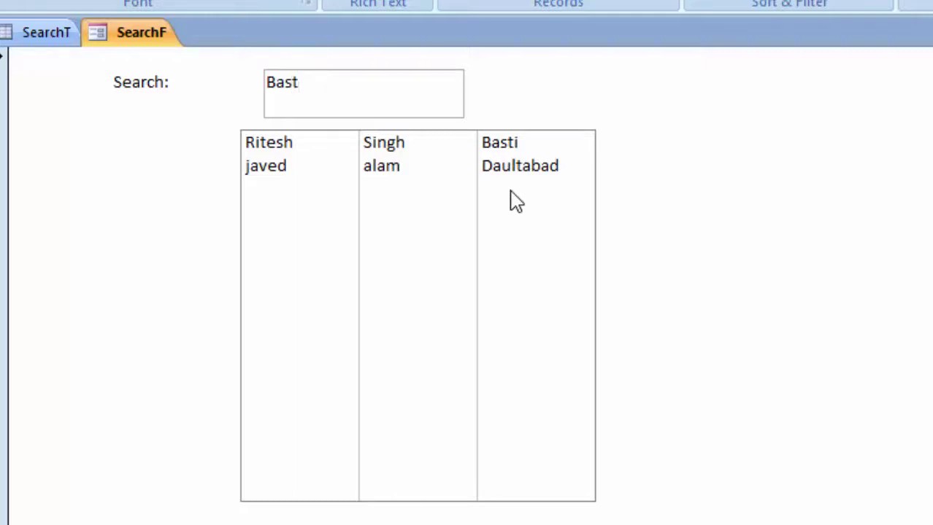
{"action": "key", "text": "Return"}
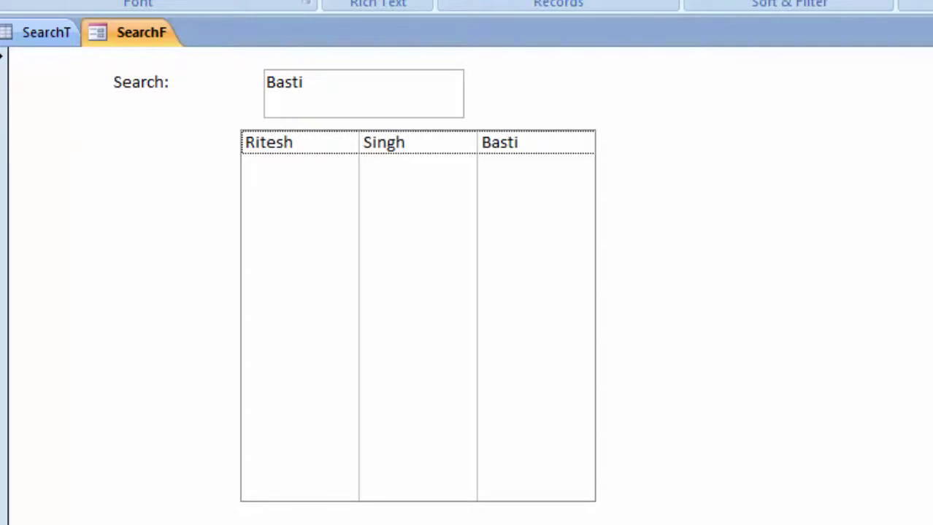
{"action": "left_click", "coordinate": [10, 94]}
Give the SearchF Detail section an orange background and view the form.
{"action": "left_click", "coordinate": [63, 208]}
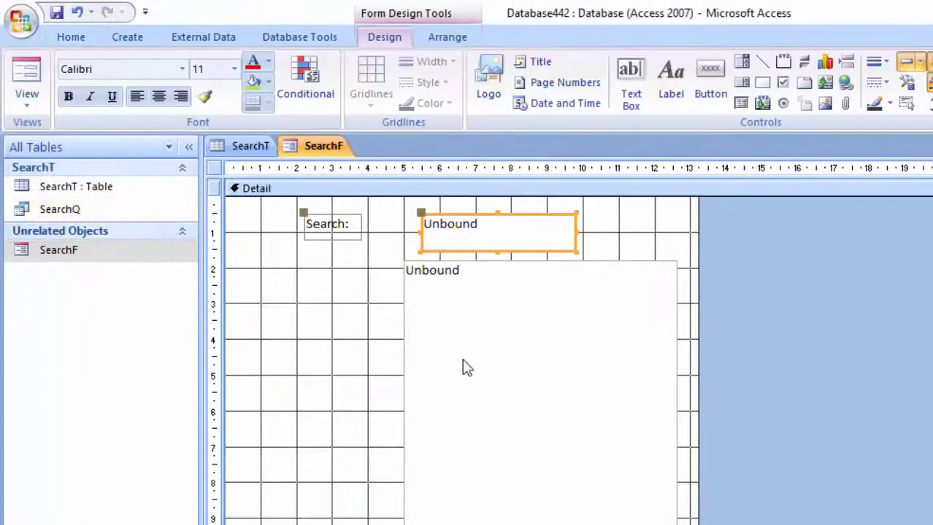
{"action": "left_click", "coordinate": [328, 332]}
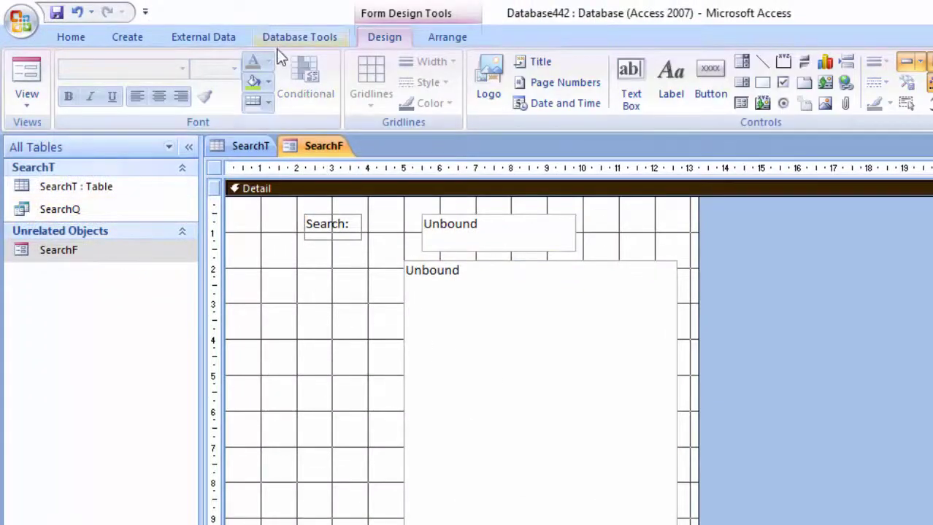
{"action": "left_click", "coordinate": [268, 82]}
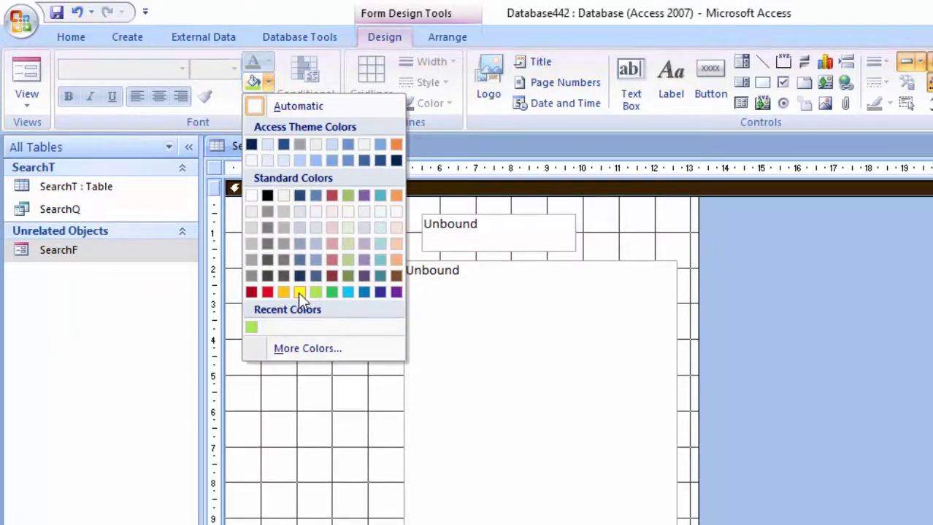
{"action": "left_click", "coordinate": [396, 260]}
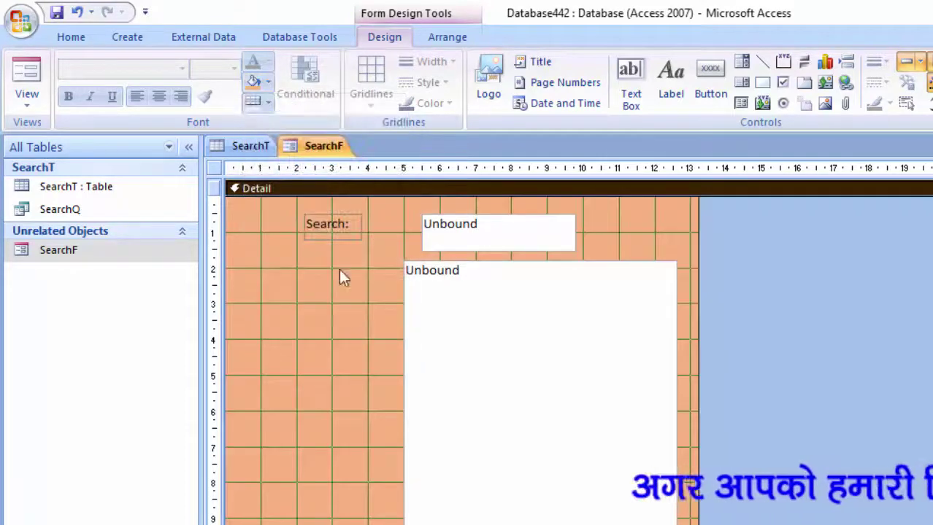
{"action": "left_click", "coordinate": [27, 76]}
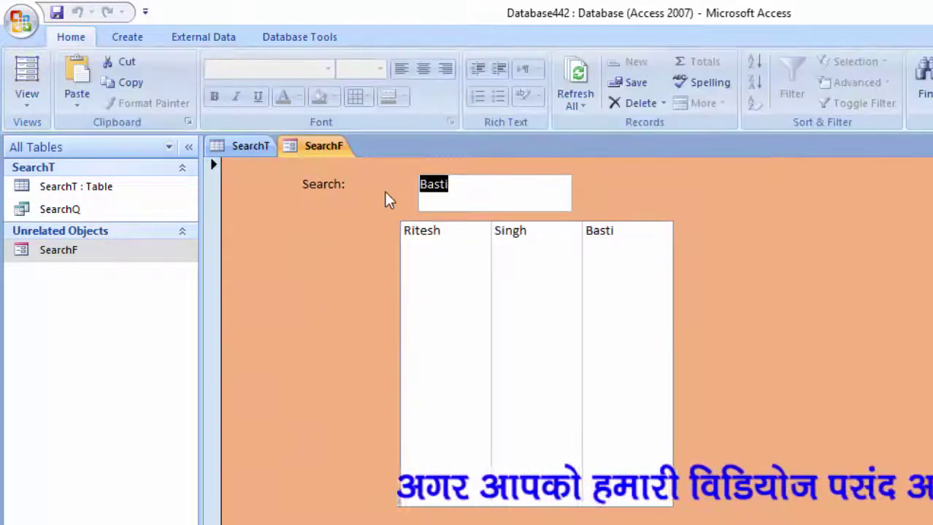
Replace the search text with Del and apply it, leaving only the Delhi record.
{"action": "left_click", "coordinate": [479, 193]}
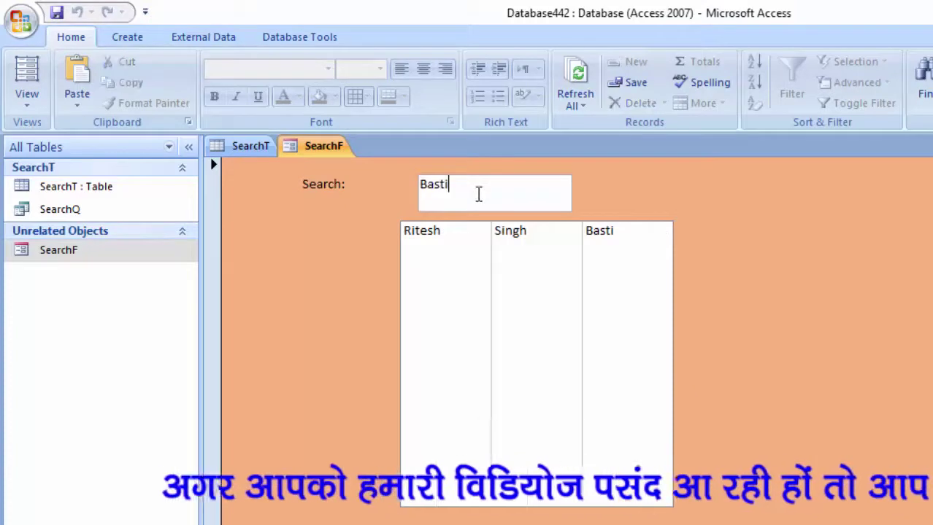
{"action": "key", "text": "BackSpace"}
{"action": "key", "text": "BackSpace"}
{"action": "key", "text": "BackSpace"}
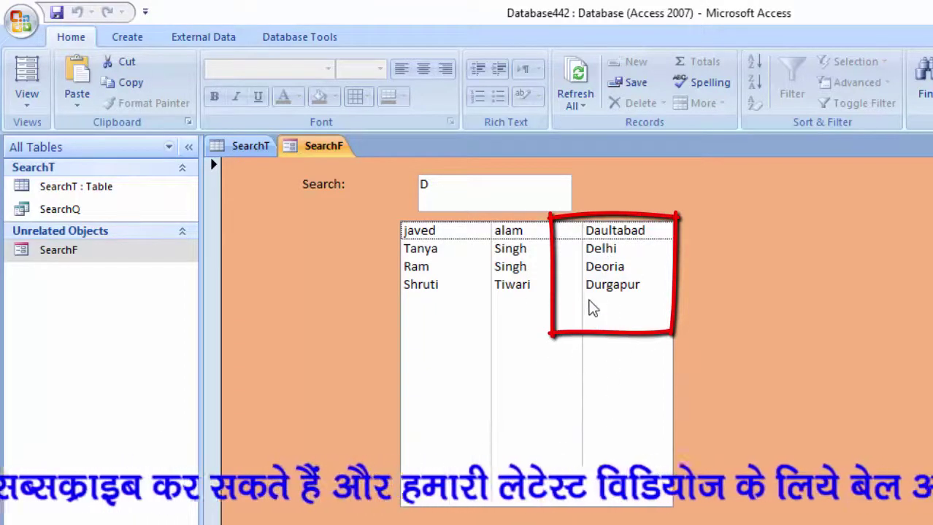
{"action": "left_click", "coordinate": [438, 184]}
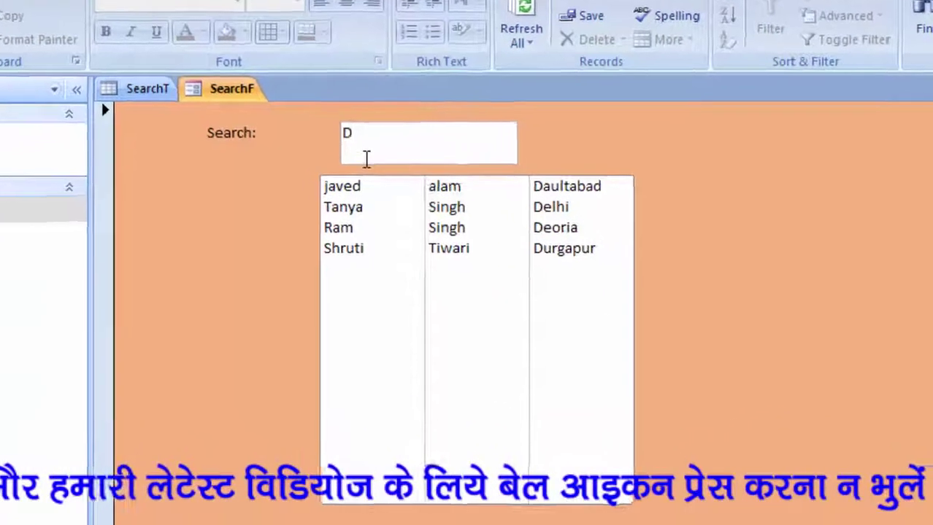
{"action": "type", "text": "el"}
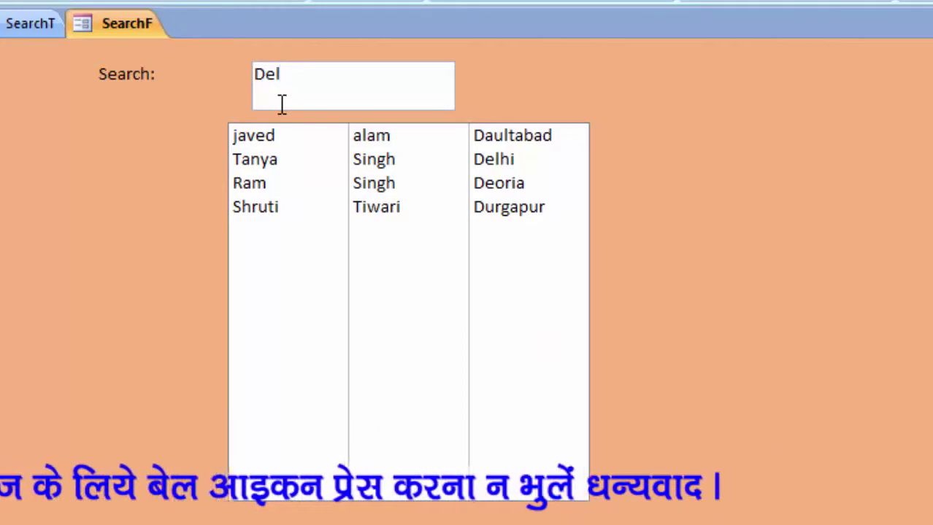
{"action": "key", "text": "Return"}
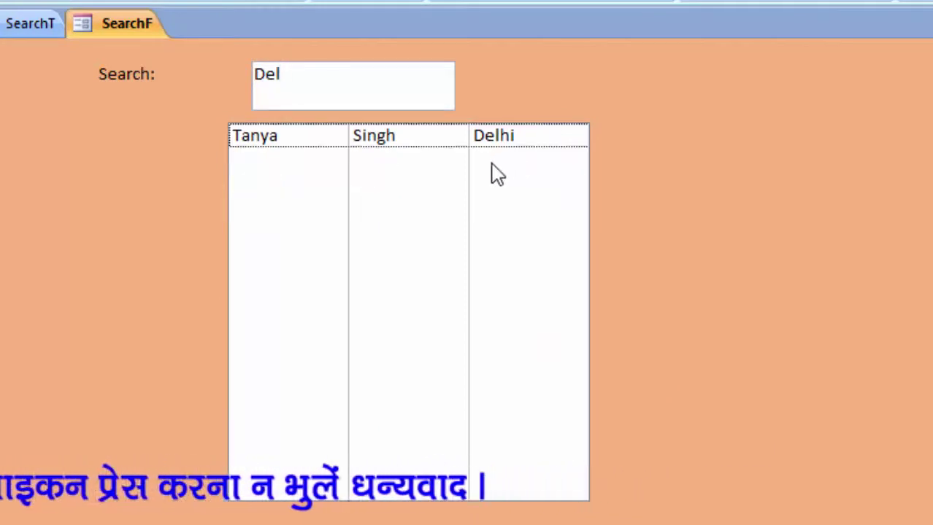